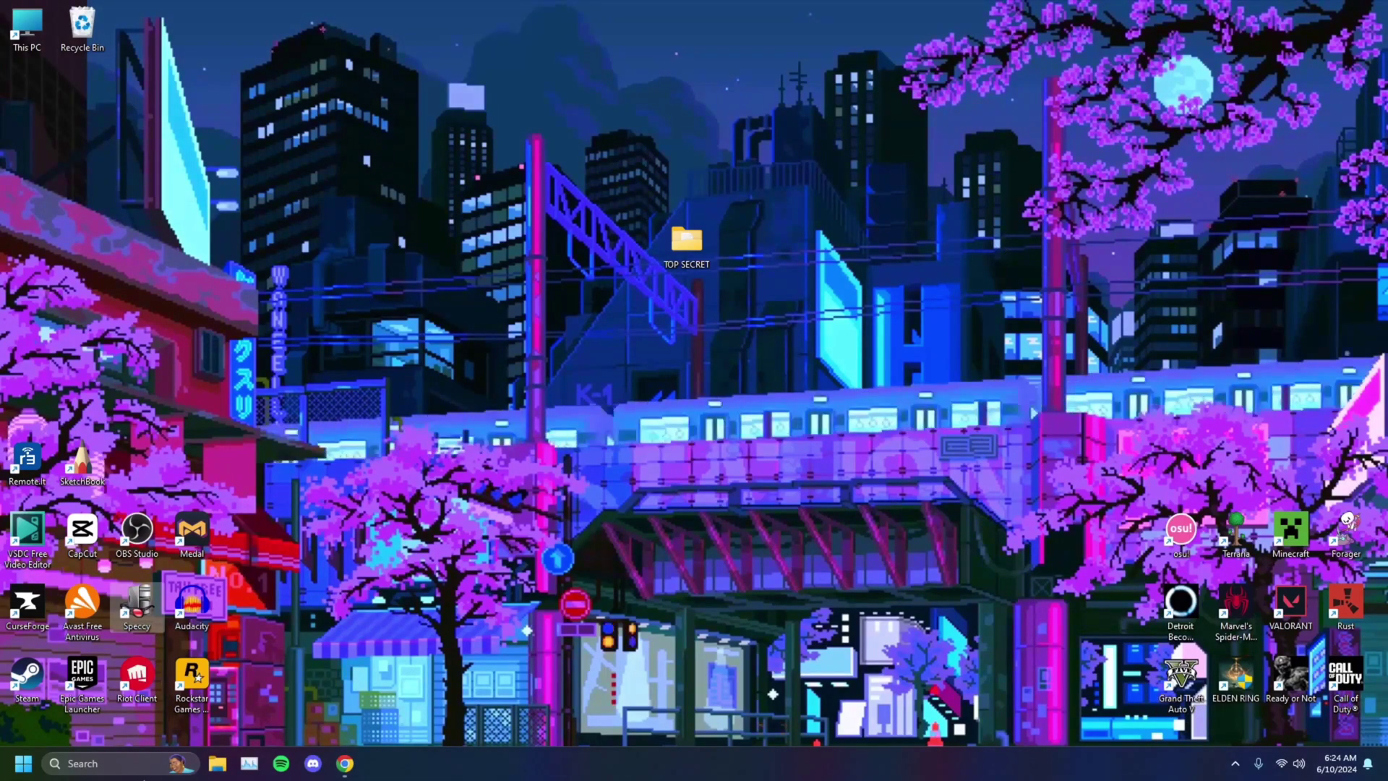
Step: Check the device and Windows specifications in Settings > System > About, then close Settings
{"action": "left_click", "coordinate": [100, 768]}
{"action": "type", "text": "settings"}
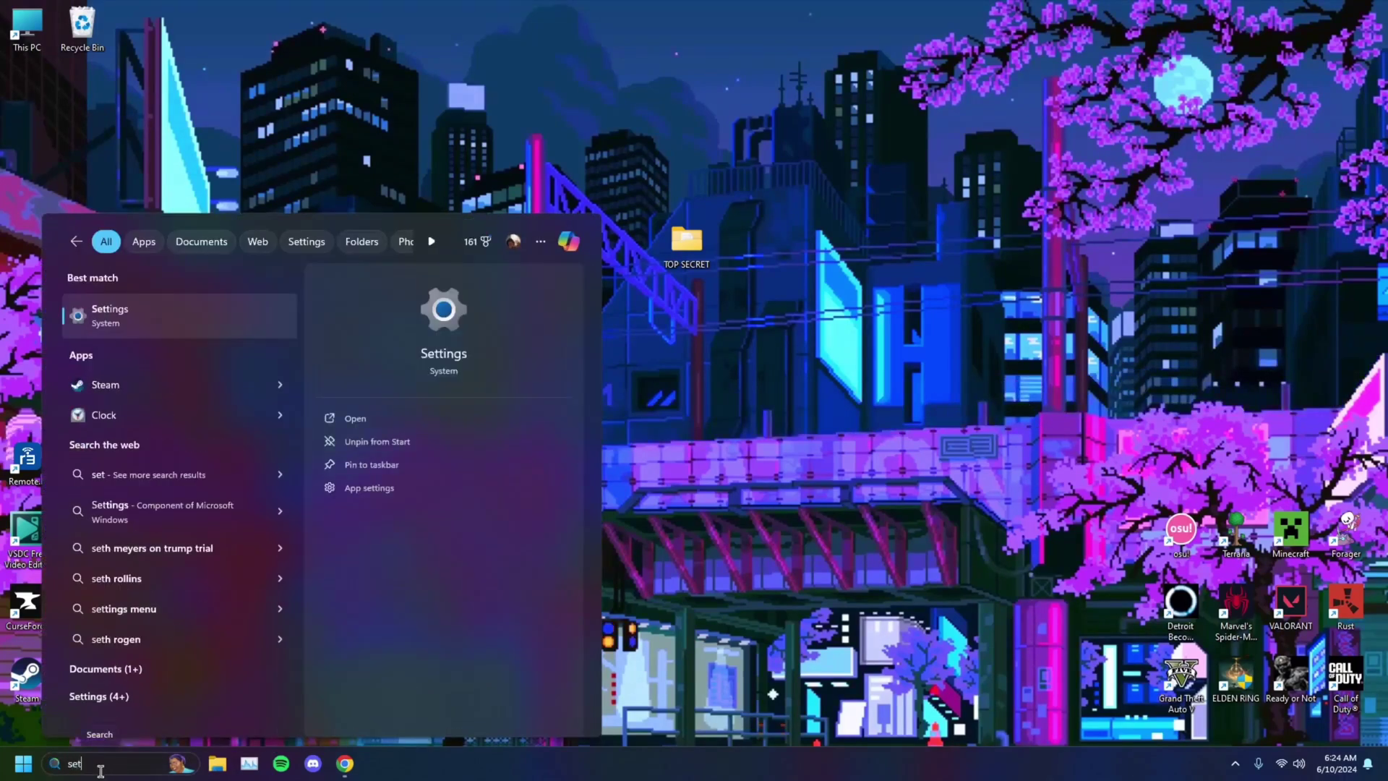
{"action": "key", "text": "Return"}
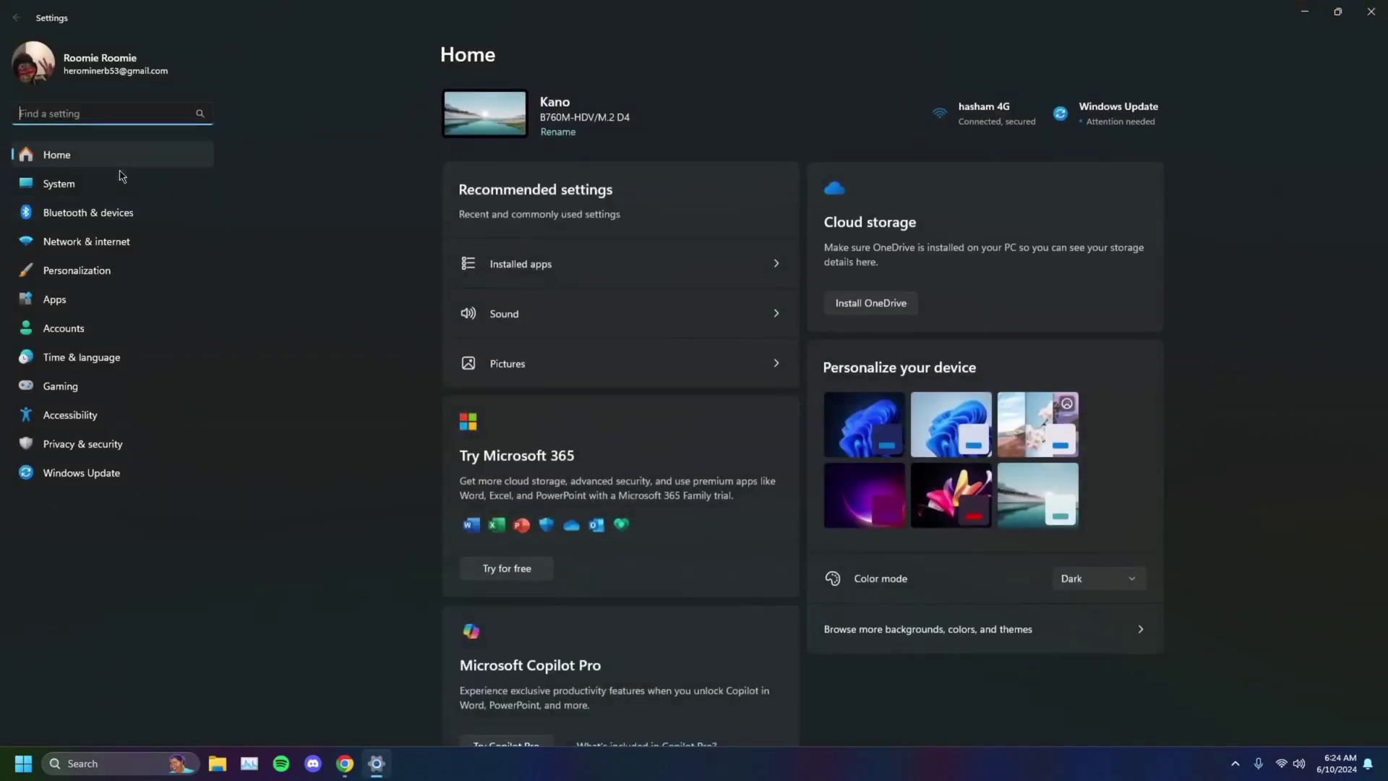
{"action": "left_click", "coordinate": [121, 181]}
{"action": "scroll", "coordinate": [525, 489], "scroll_direction": "down", "scroll_amount": 5}
{"action": "scroll", "coordinate": [526, 506], "scroll_direction": "down", "scroll_amount": 1}
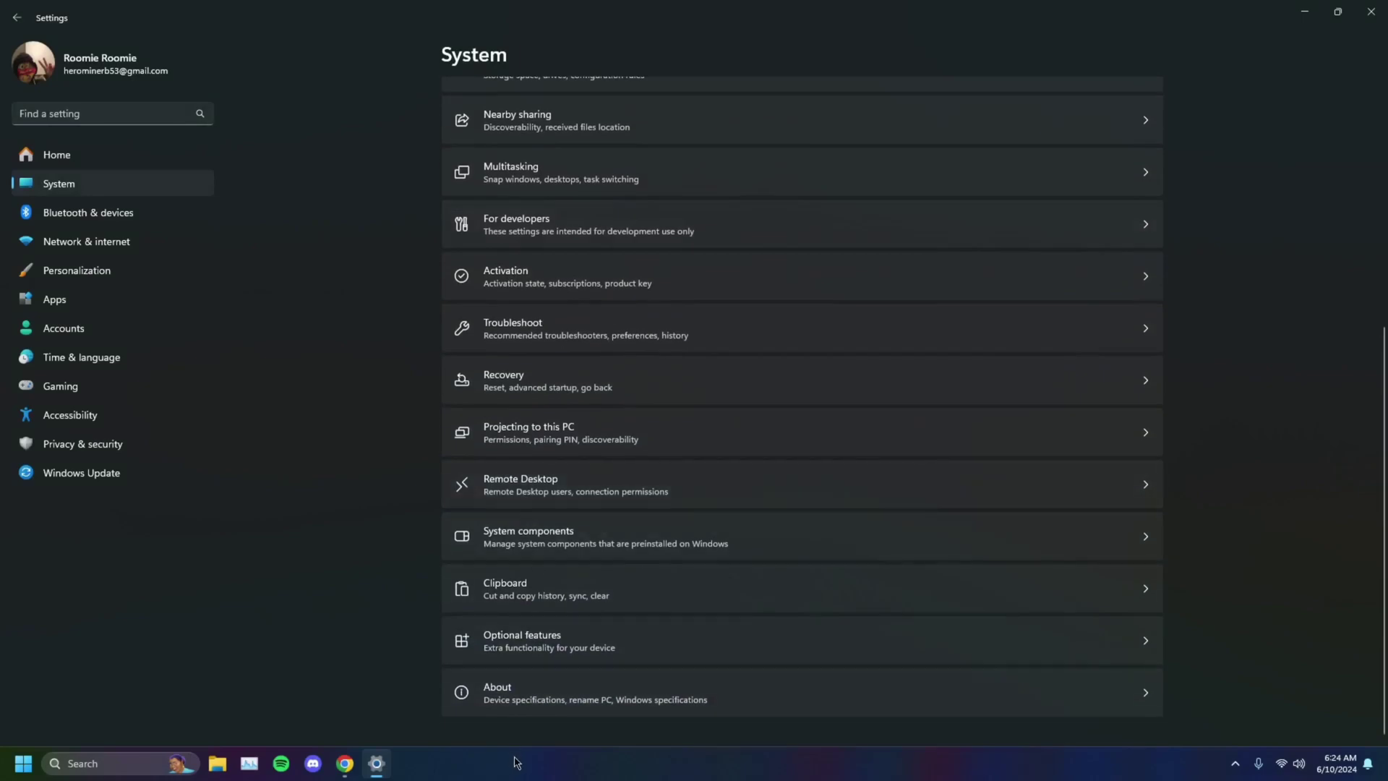
{"action": "left_click", "coordinate": [521, 694]}
{"action": "scroll", "coordinate": [551, 339], "scroll_direction": "down", "scroll_amount": 2}
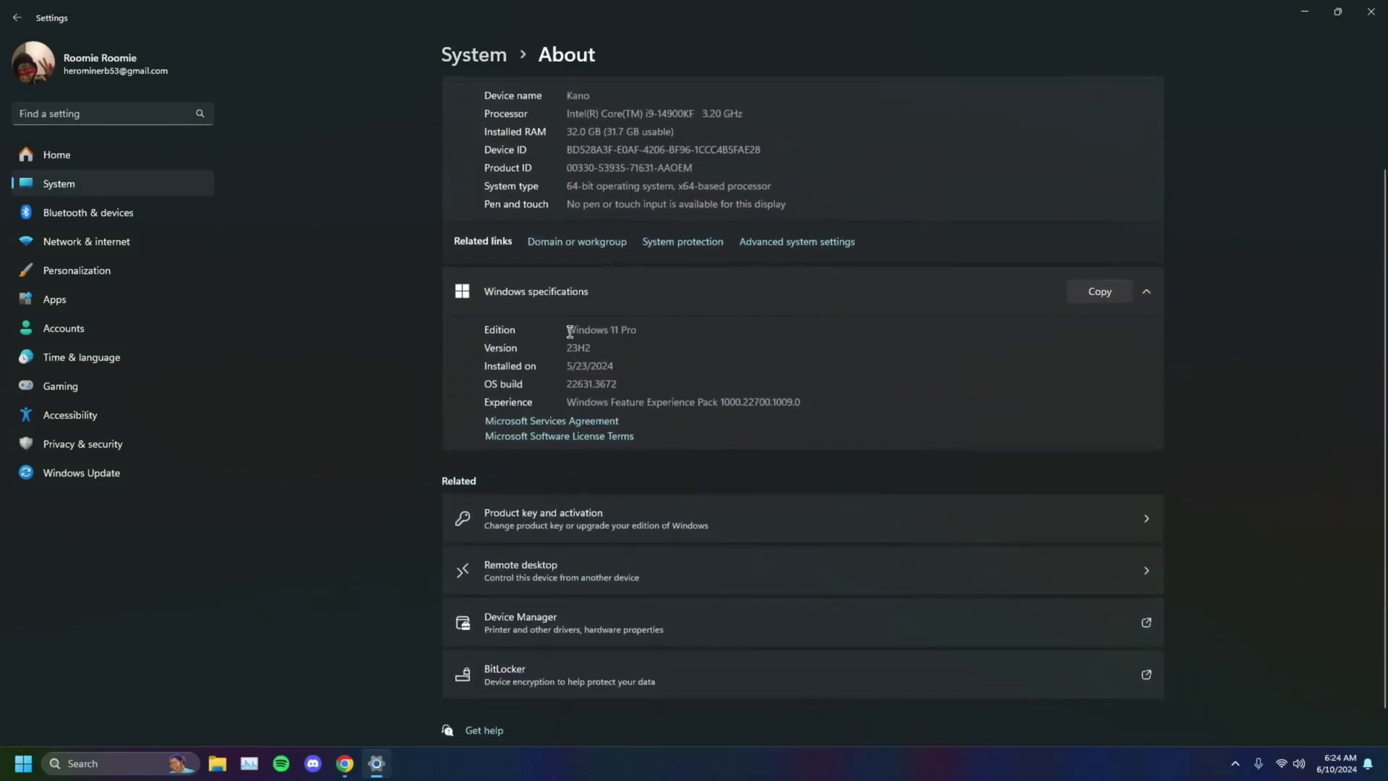
{"action": "left_click", "coordinate": [1370, 11]}
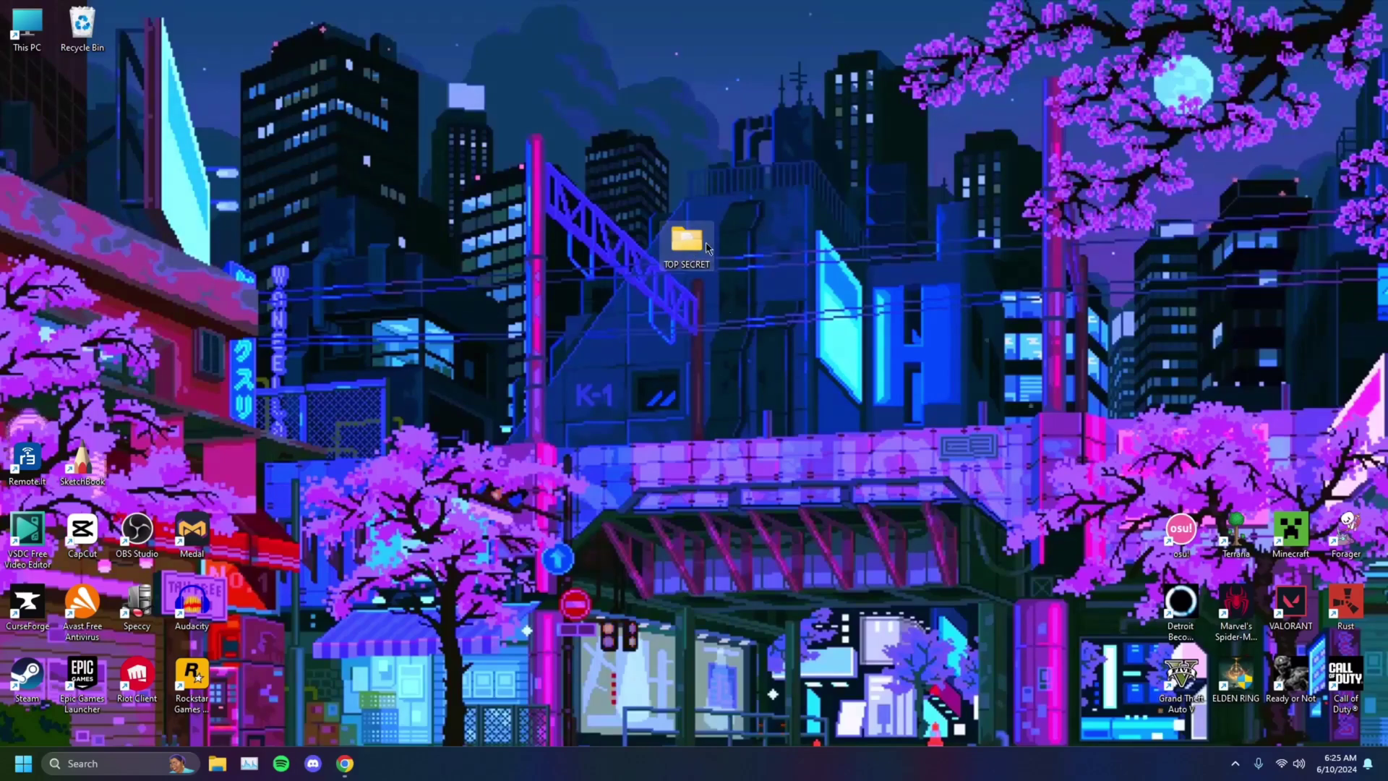
Step: Turn on 'Encrypt contents to secure data' in the TOP SECRET folder's advanced attributes
{"action": "right_click", "coordinate": [699, 253]}
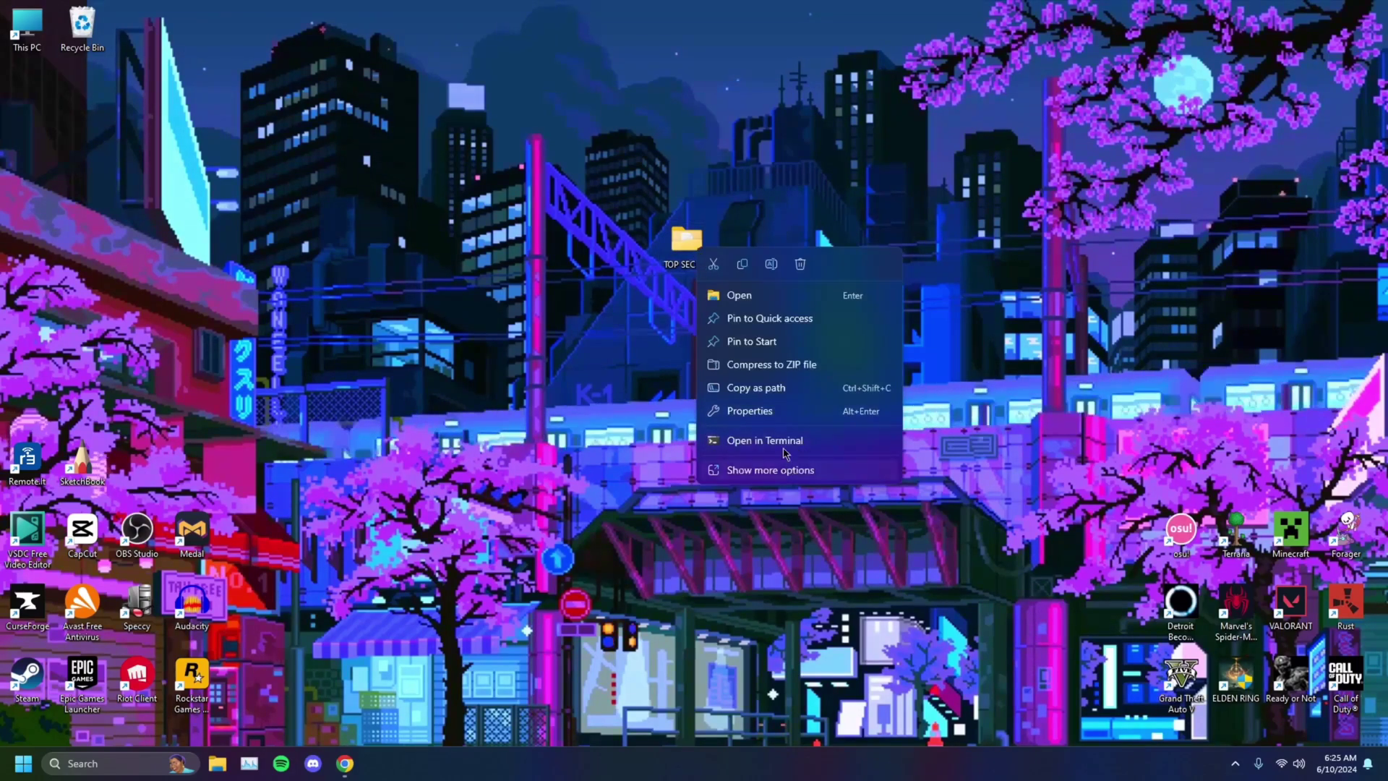
{"action": "left_click", "coordinate": [775, 422]}
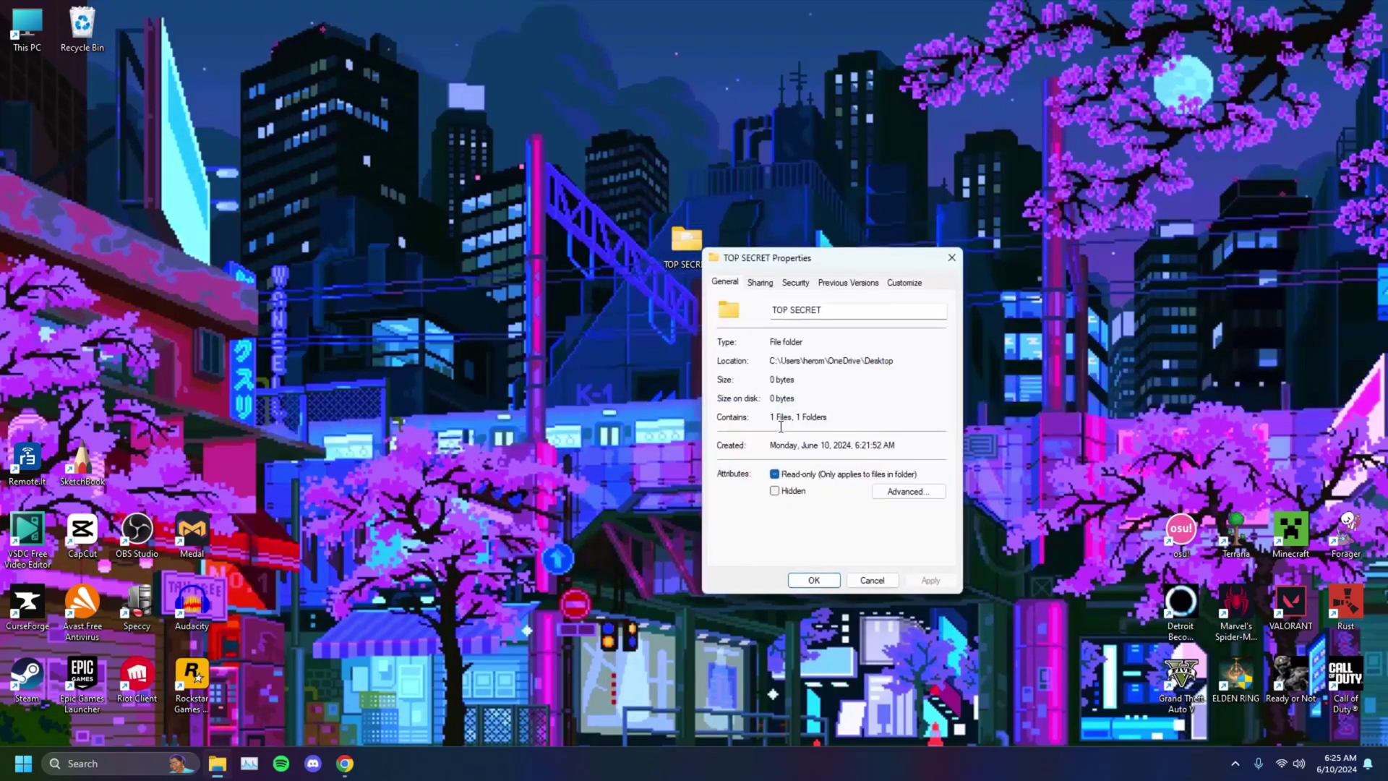
{"action": "left_click_drag", "start_coordinate": [813, 253], "coordinate": [789, 128]}
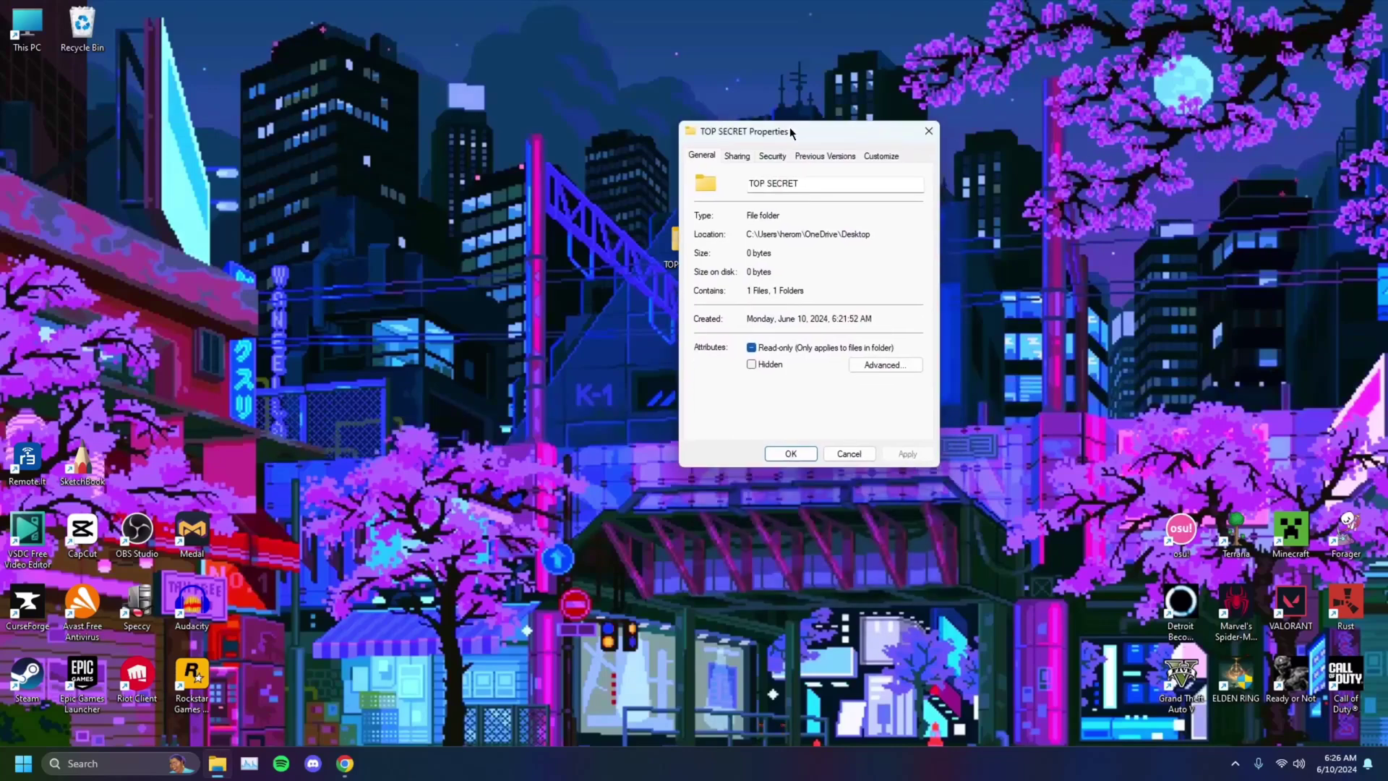
{"action": "left_click", "coordinate": [882, 368]}
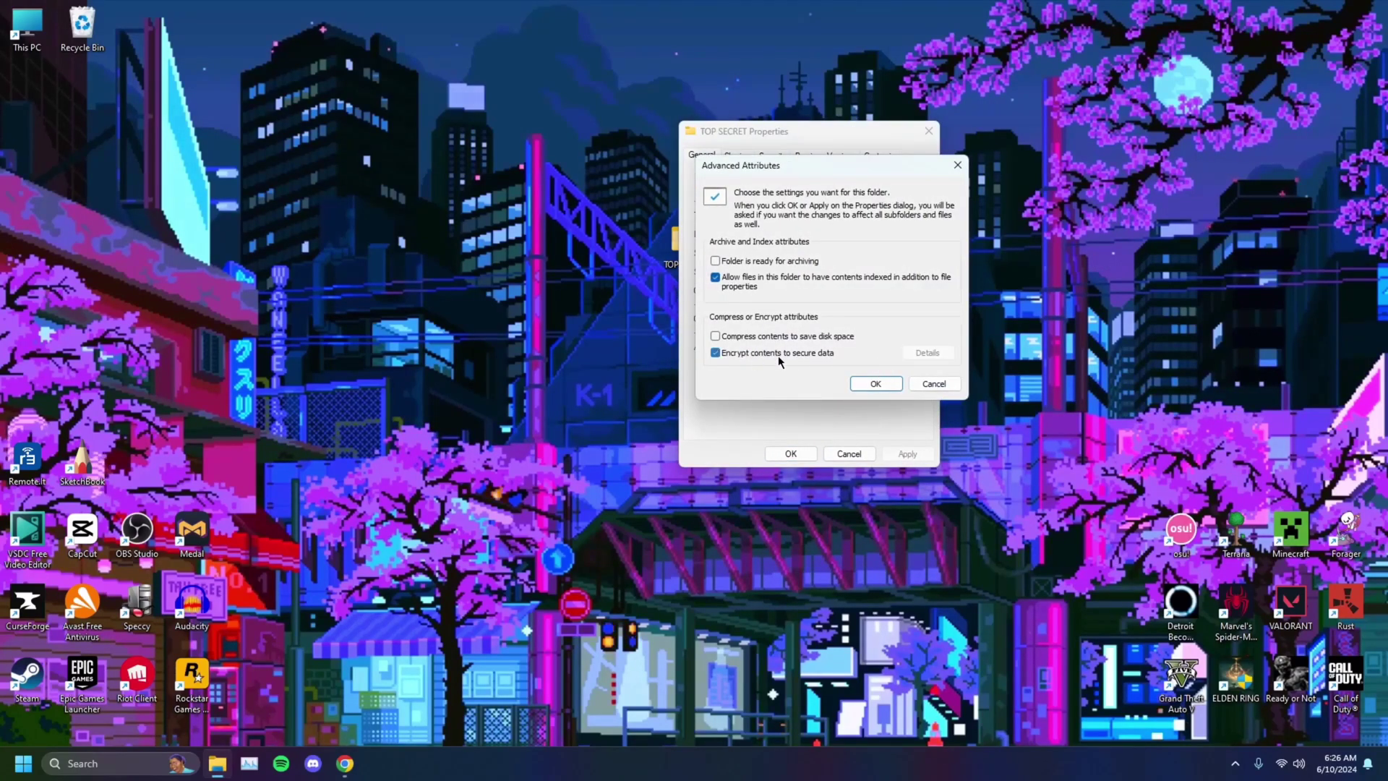
{"action": "left_click", "coordinate": [875, 384]}
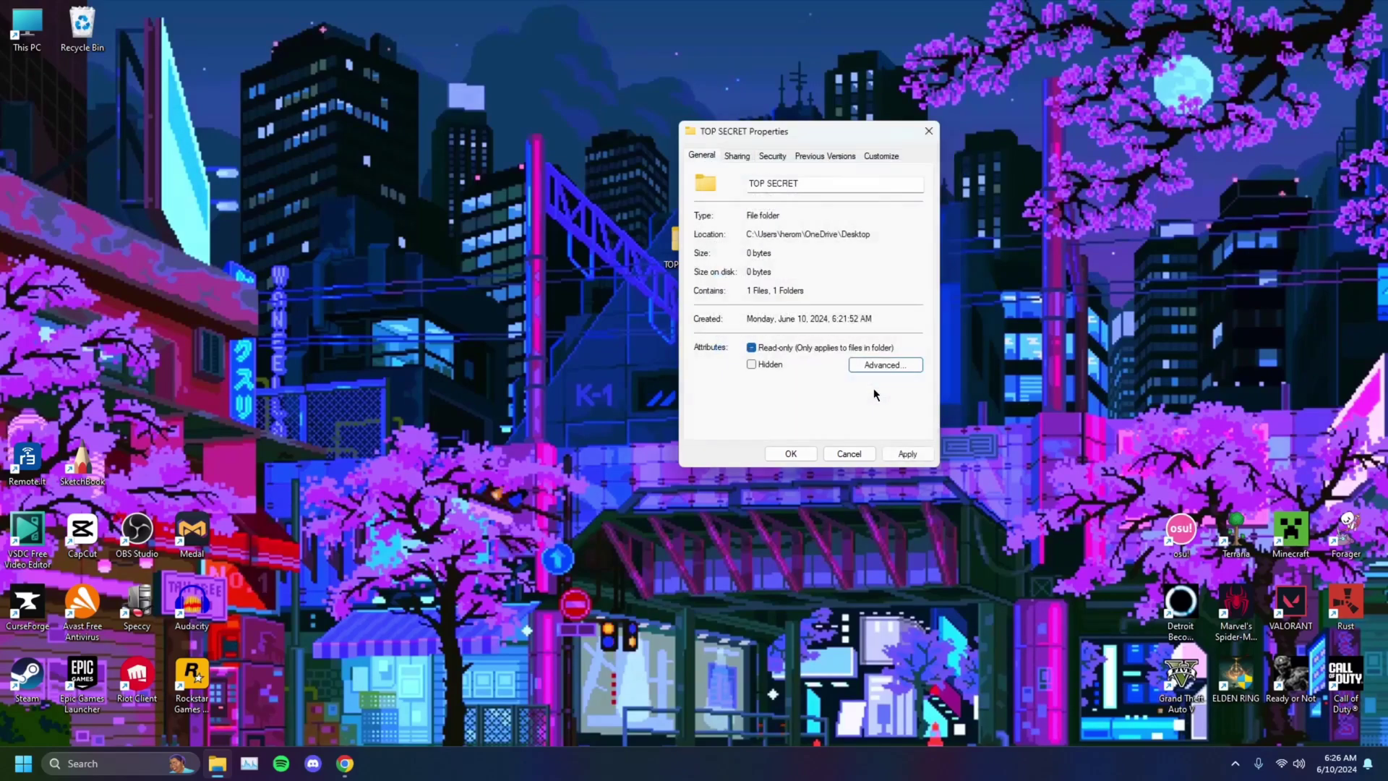
Step: Apply encryption to TOP SECRET, its subfolders and files, then open the EFS key backup prompt
{"action": "left_click", "coordinate": [909, 454]}
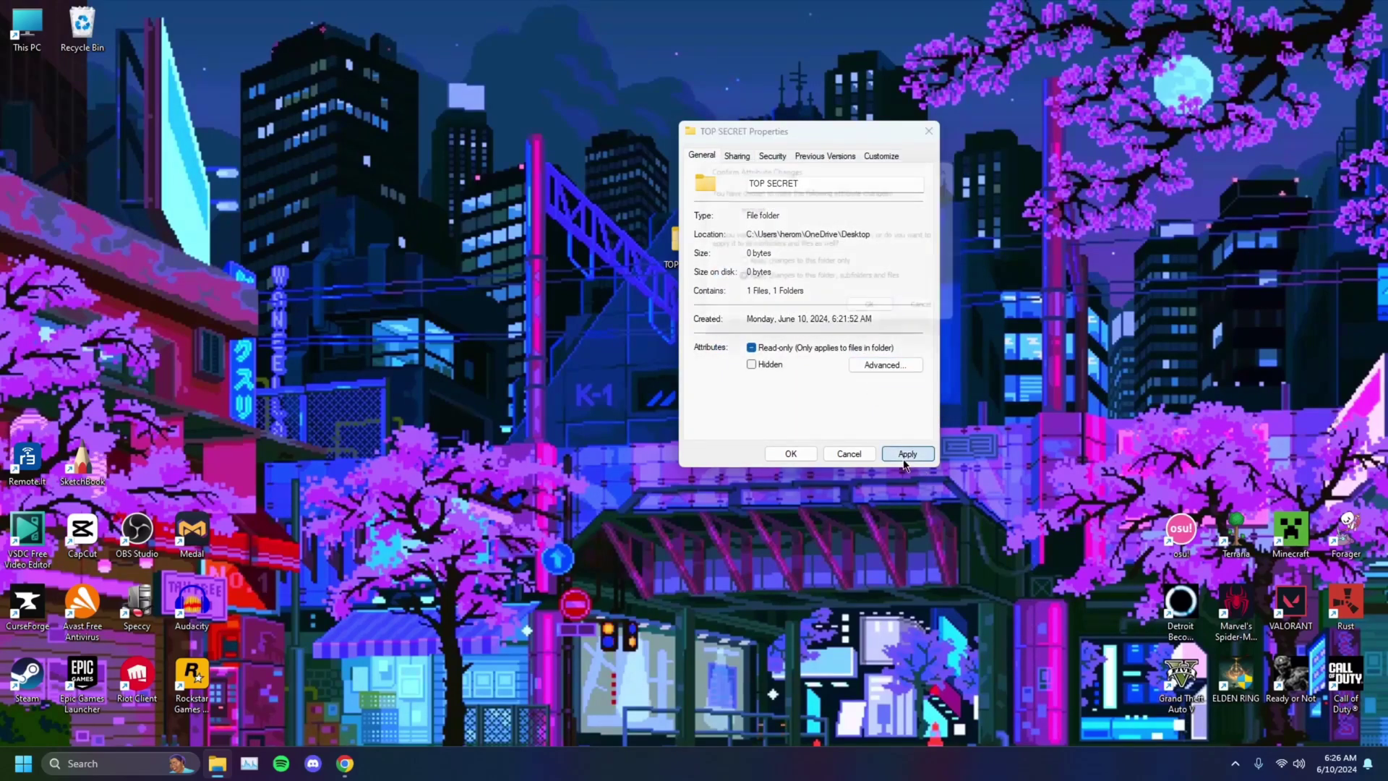
{"action": "left_click_drag", "start_coordinate": [813, 170], "coordinate": [768, 229]}
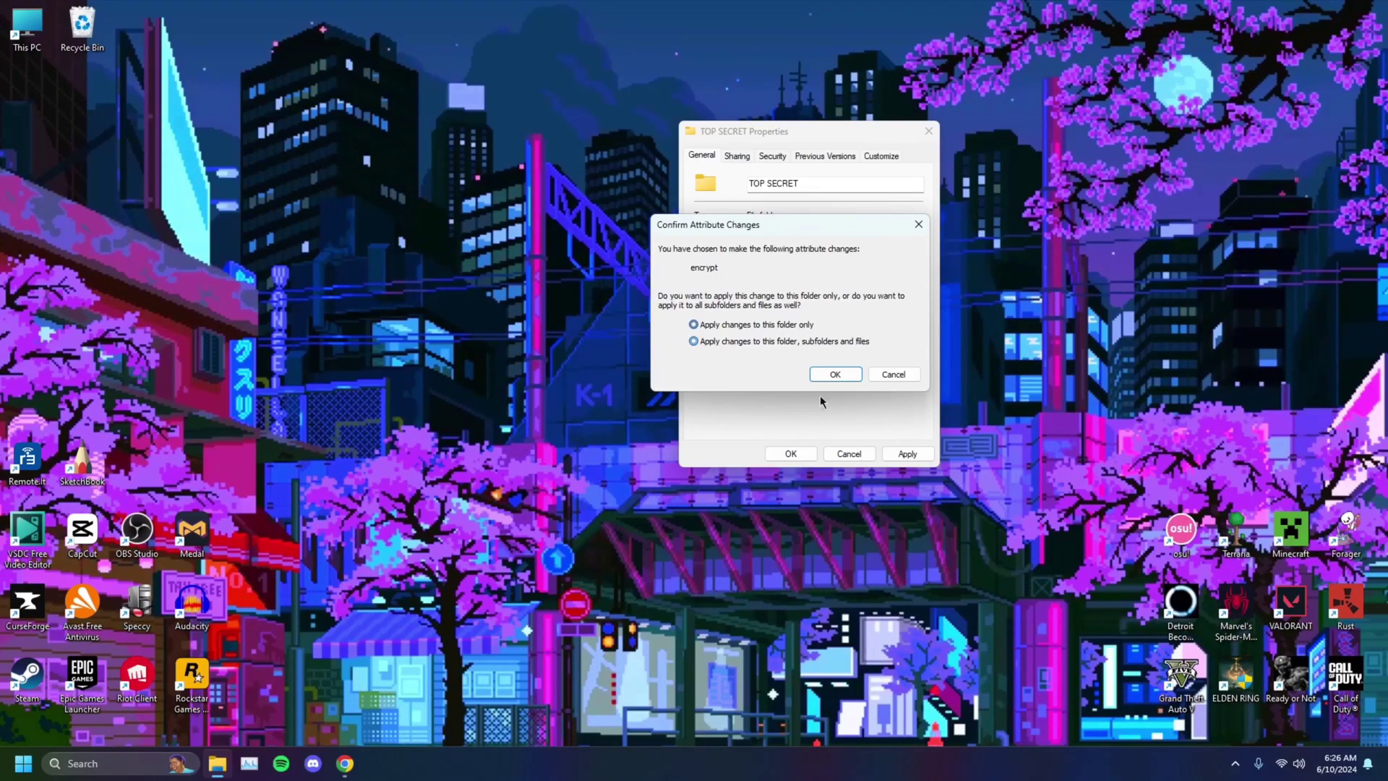
{"action": "left_click", "coordinate": [836, 375]}
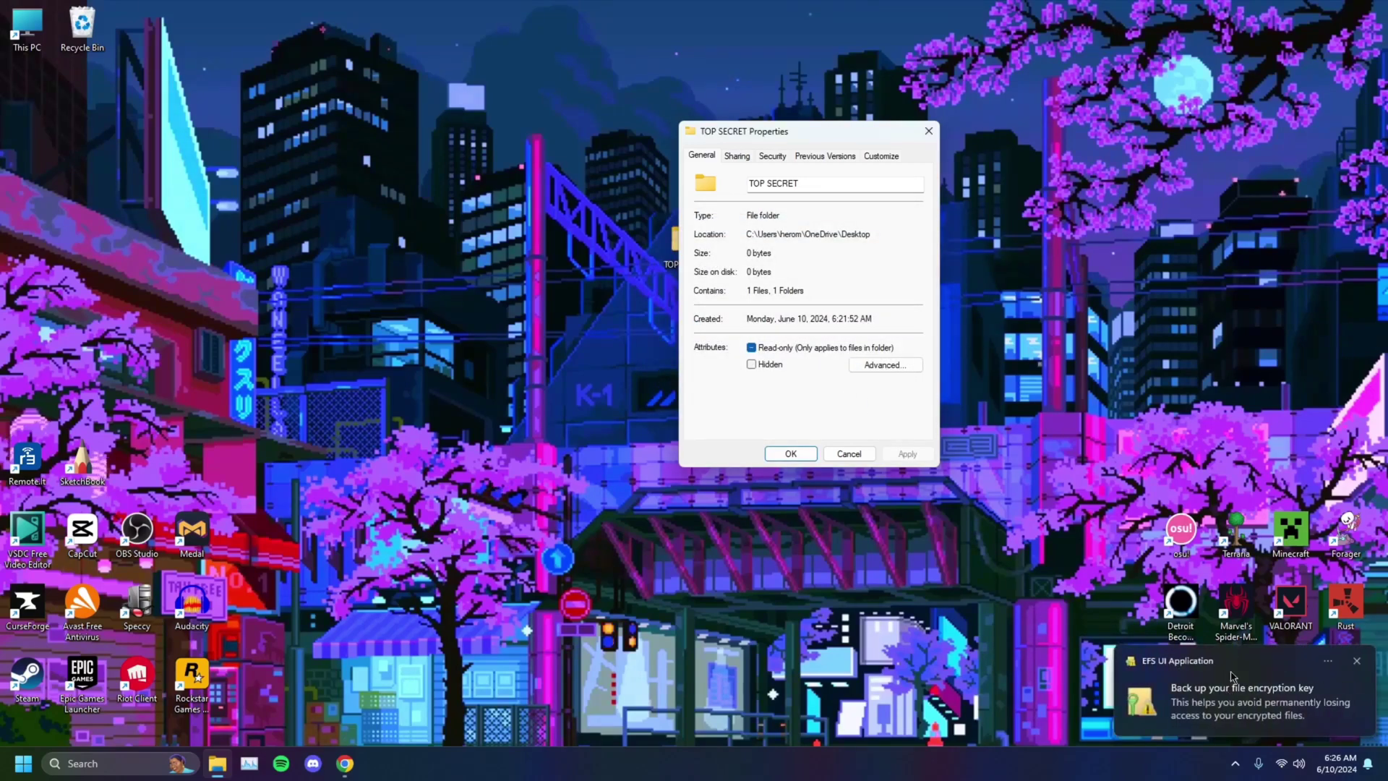
{"action": "left_click", "coordinate": [1208, 704]}
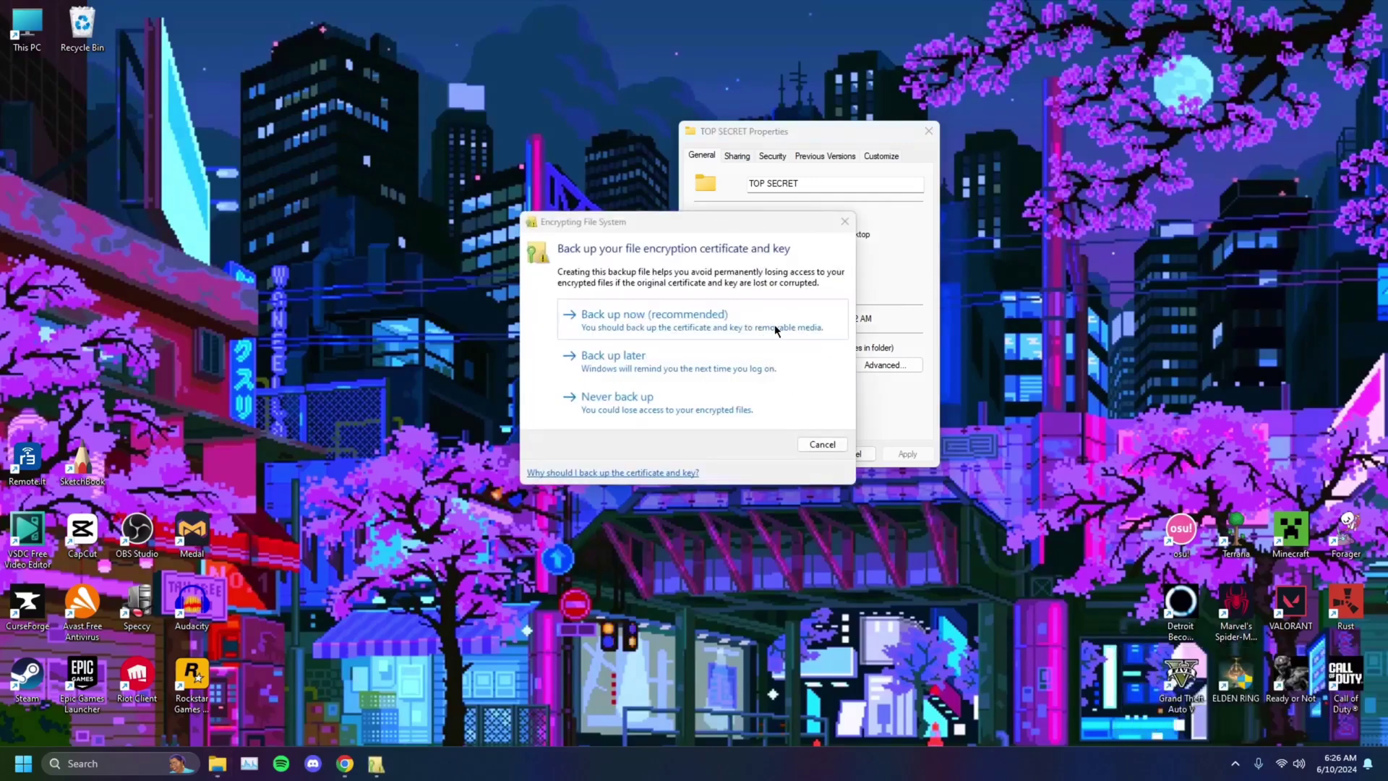
Step: Start backing up the encryption certificate and key in PKCS #12 (.PFX) format
{"action": "left_click", "coordinate": [670, 319]}
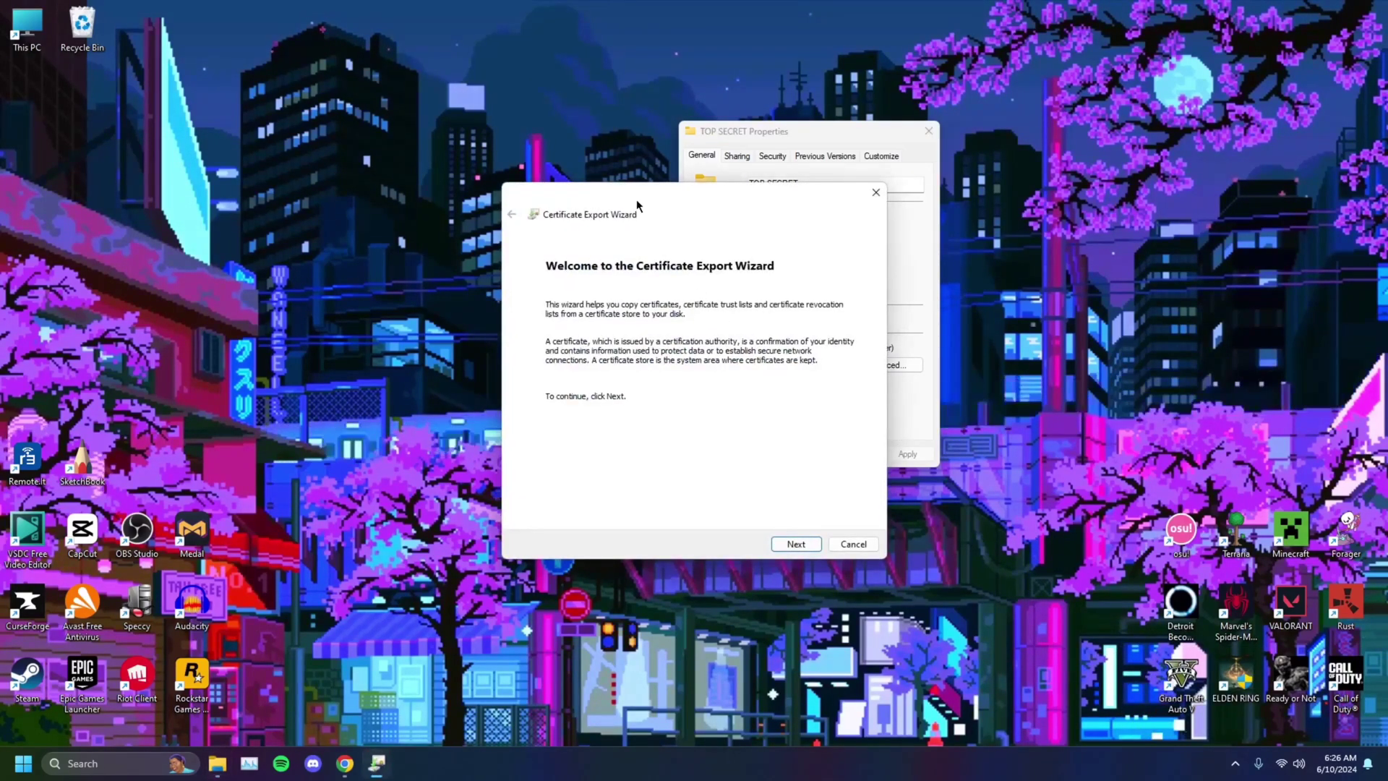
{"action": "left_click_drag", "start_coordinate": [637, 198], "coordinate": [627, 188]}
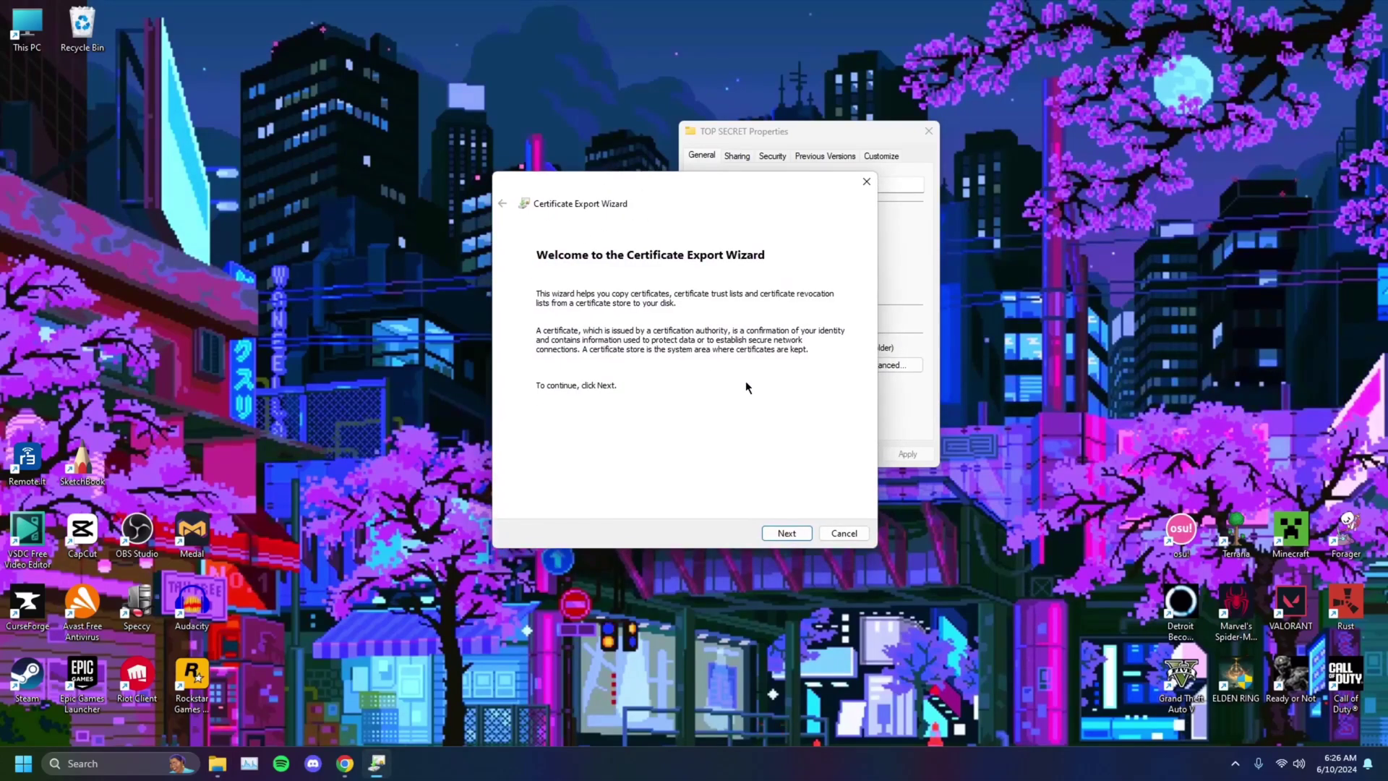
{"action": "left_click", "coordinate": [792, 532]}
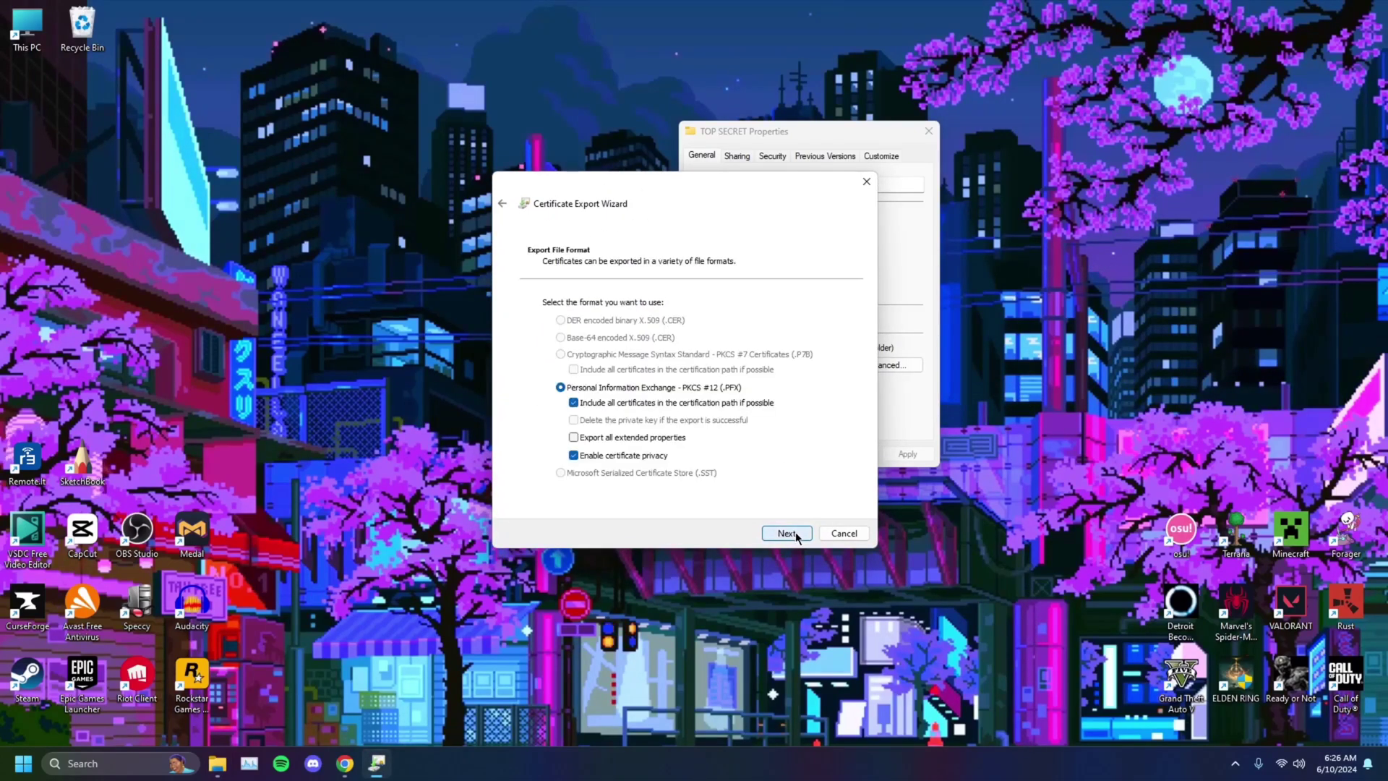
{"action": "left_click", "coordinate": [795, 533]}
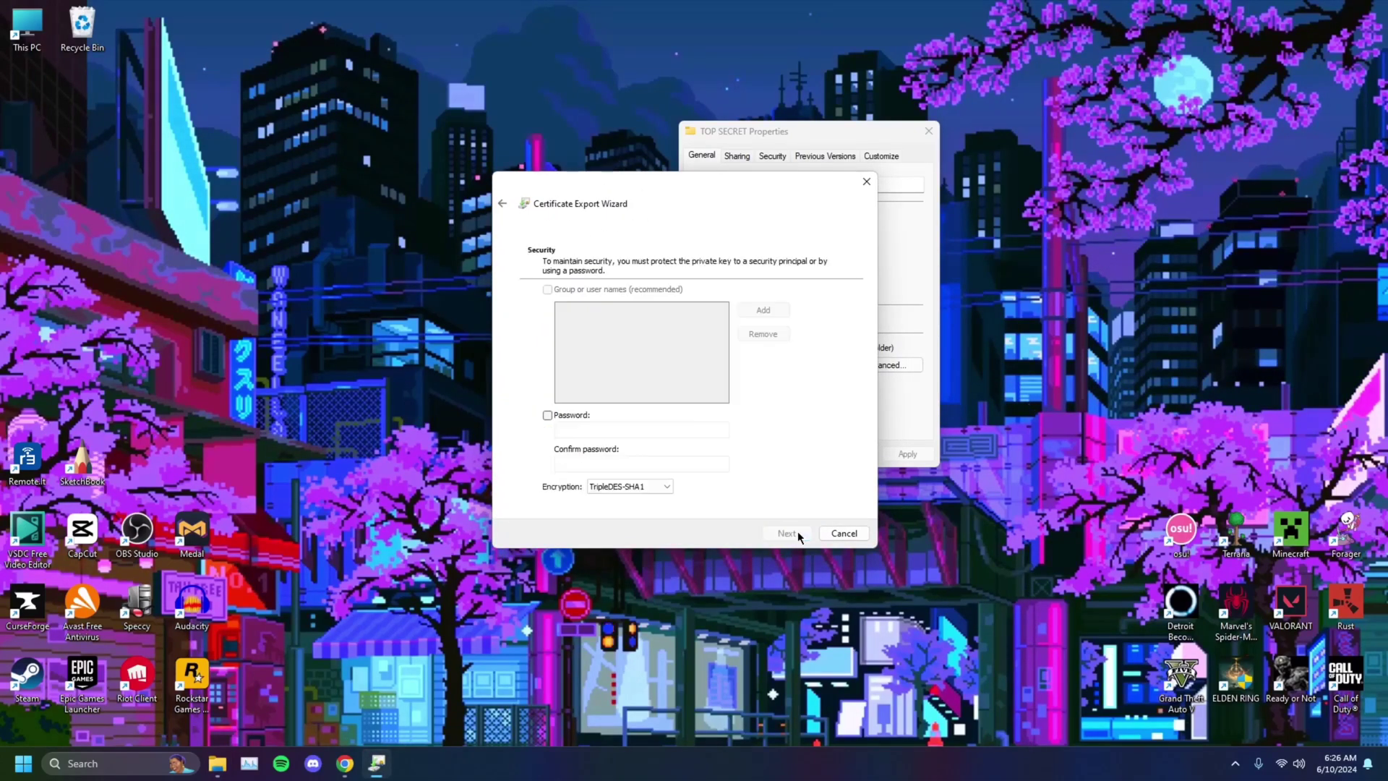
Step: Protect the .pfx backup with a password, name it 'TOP SE', and complete the export
{"action": "left_click", "coordinate": [547, 415]}
{"action": "left_click", "coordinate": [579, 428]}
{"action": "type", "text": "•"}
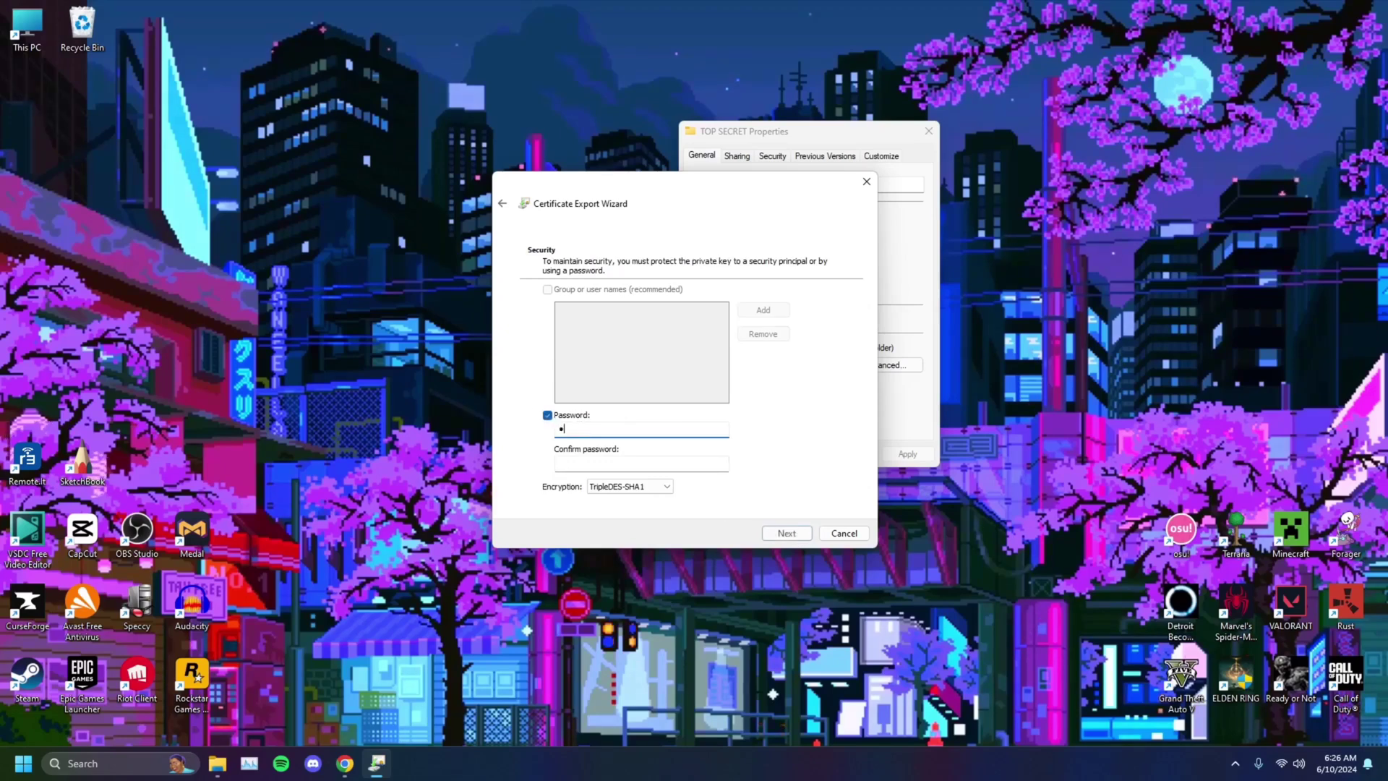
{"action": "type", "text": "••••••"}
{"action": "left_click", "coordinate": [613, 460]}
{"action": "type", "text": "••••••••"}
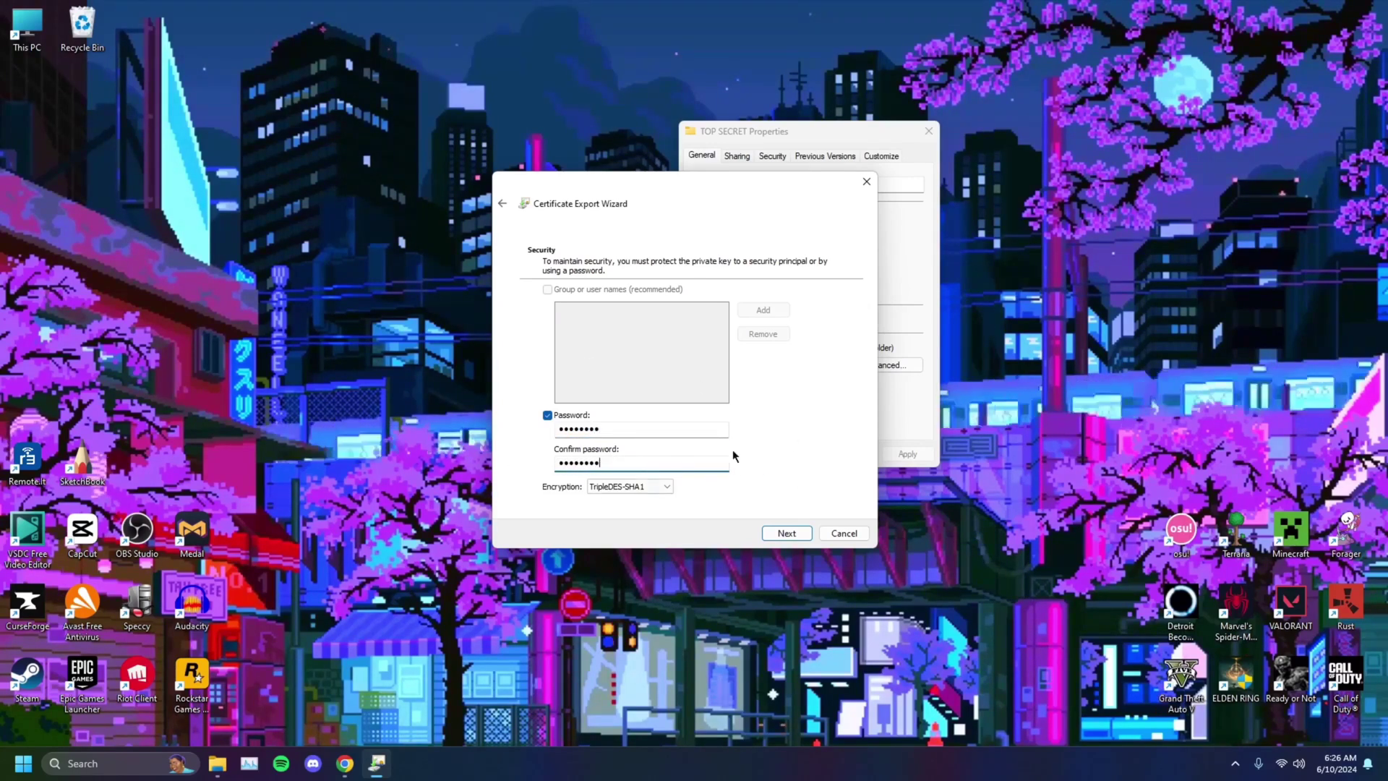
{"action": "left_click", "coordinate": [785, 534]}
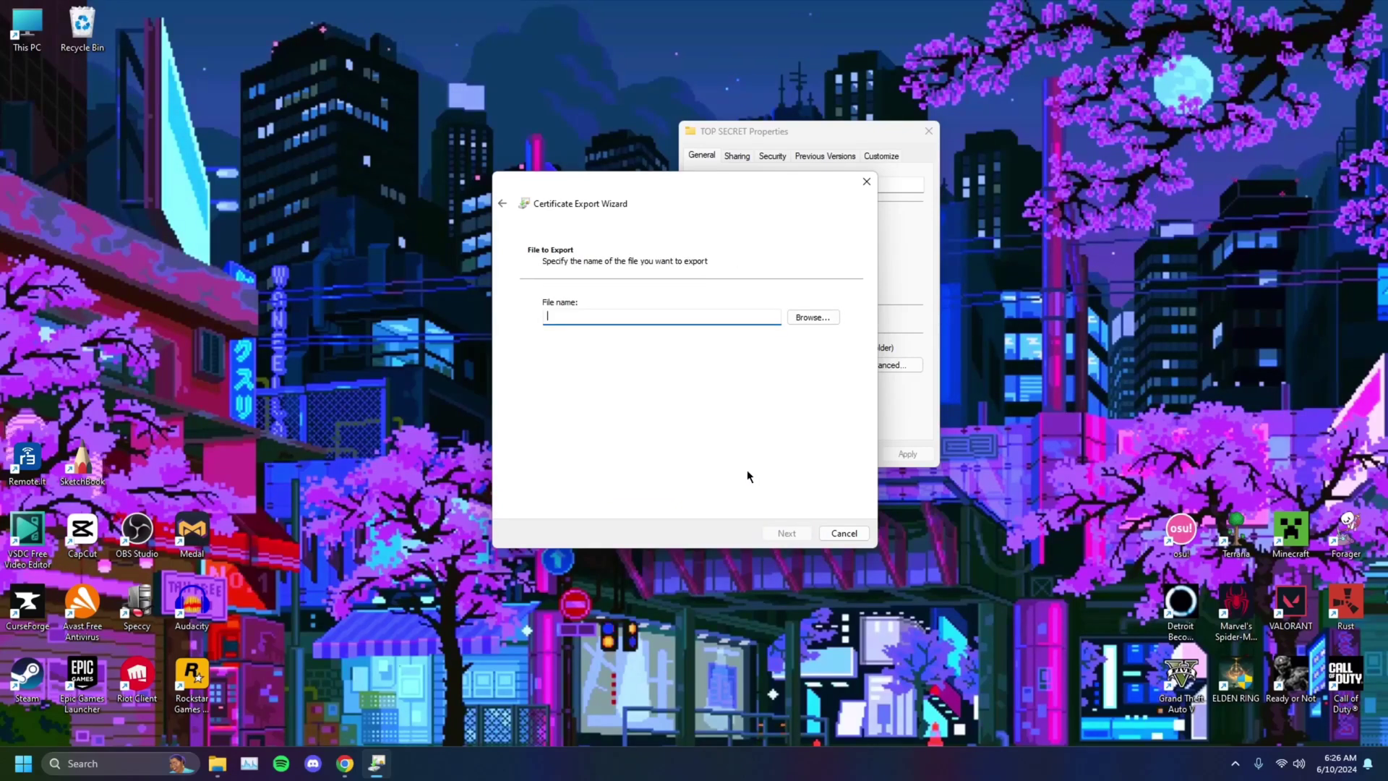
{"action": "type", "text": "TOP SECRET"}
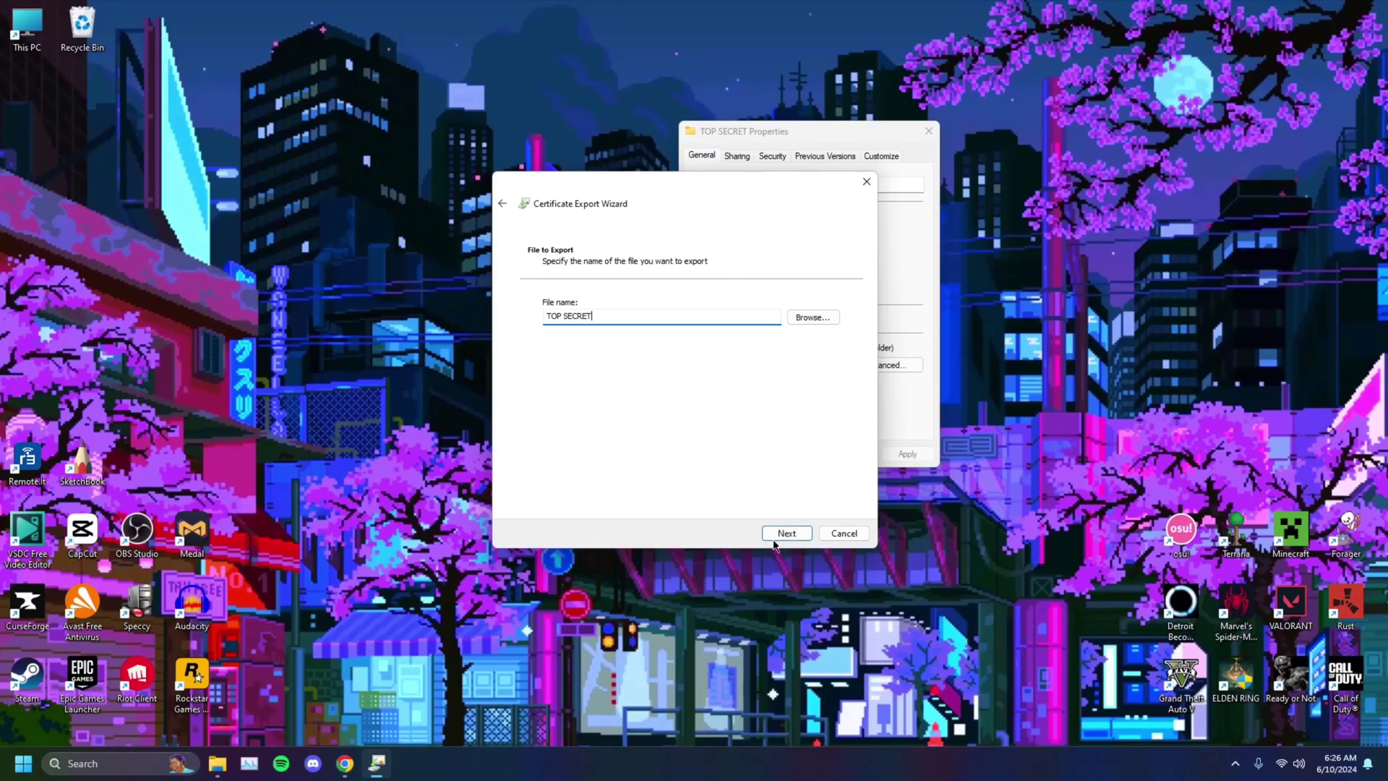
{"action": "left_click", "coordinate": [789, 534]}
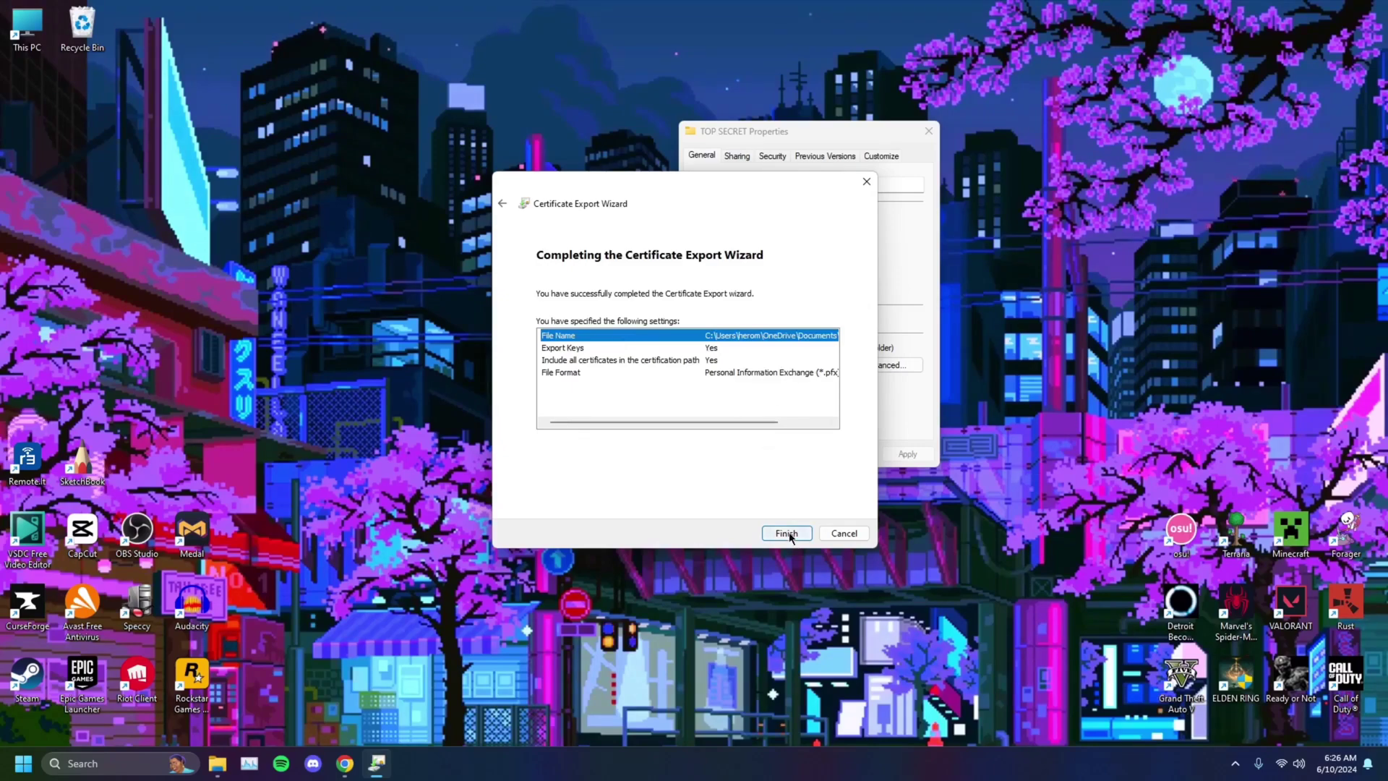
{"action": "left_click", "coordinate": [787, 533]}
Step: Close the export wizard and TOP SECRET properties, then briefly open and close the folder
{"action": "left_click", "coordinate": [720, 425]}
{"action": "left_click", "coordinate": [850, 453]}
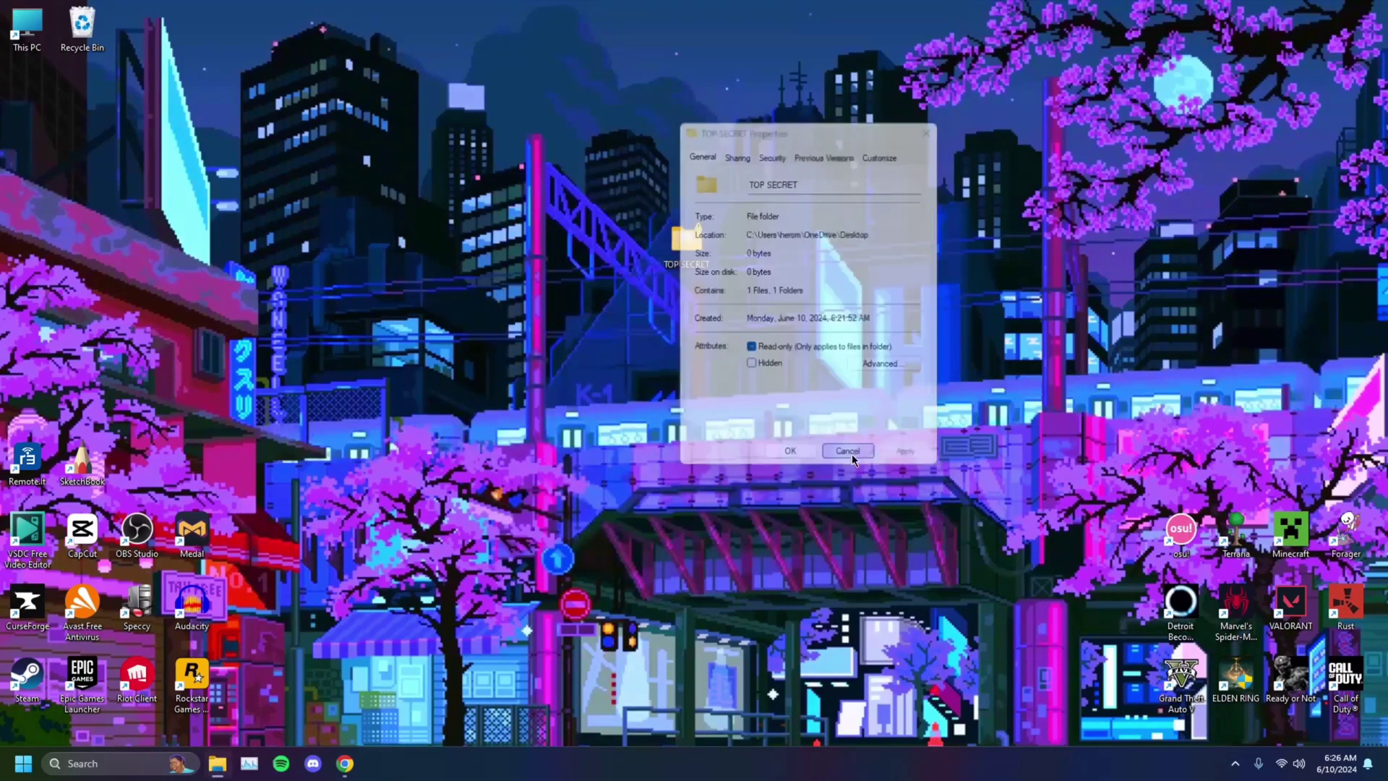
{"action": "double_click", "coordinate": [669, 258]}
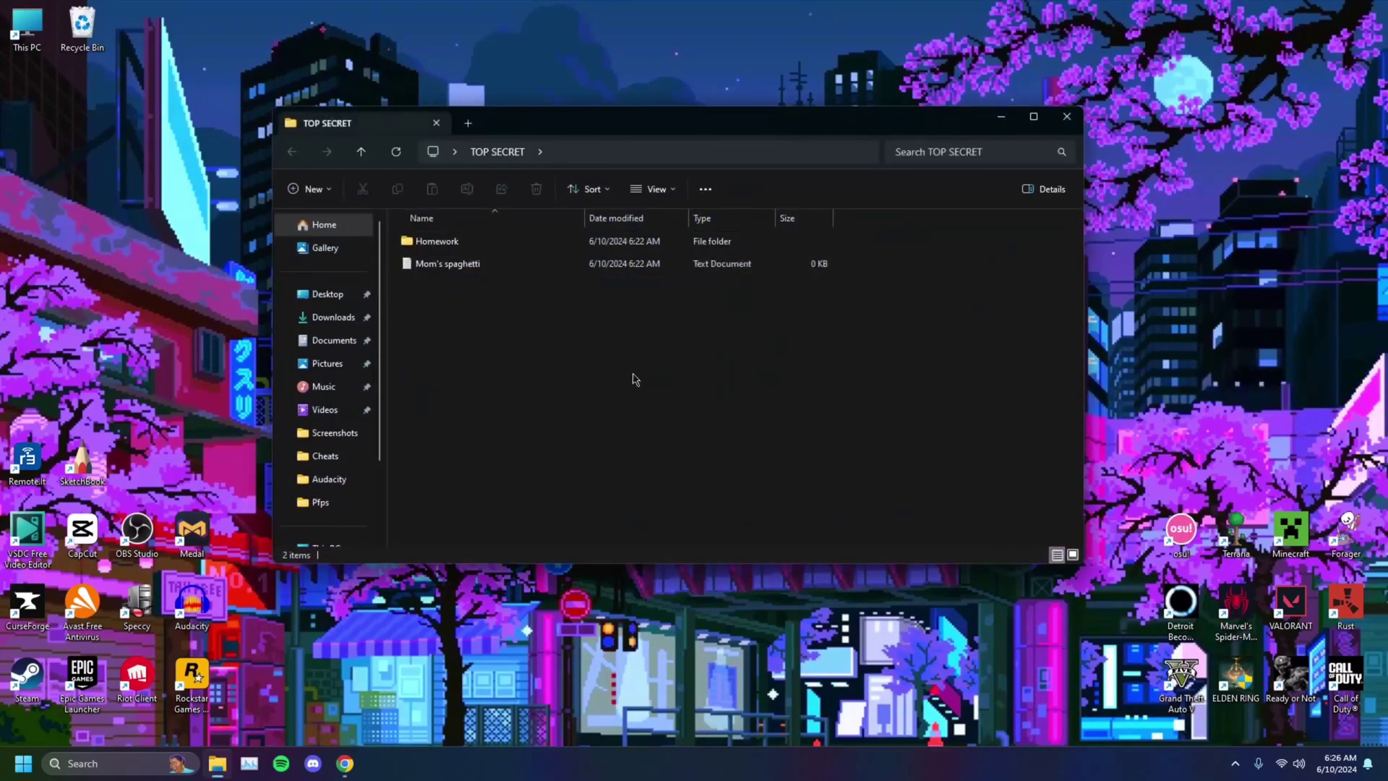
{"action": "key", "text": "alt+F4"}
{"action": "mouse_move", "coordinate": [700, 258]}
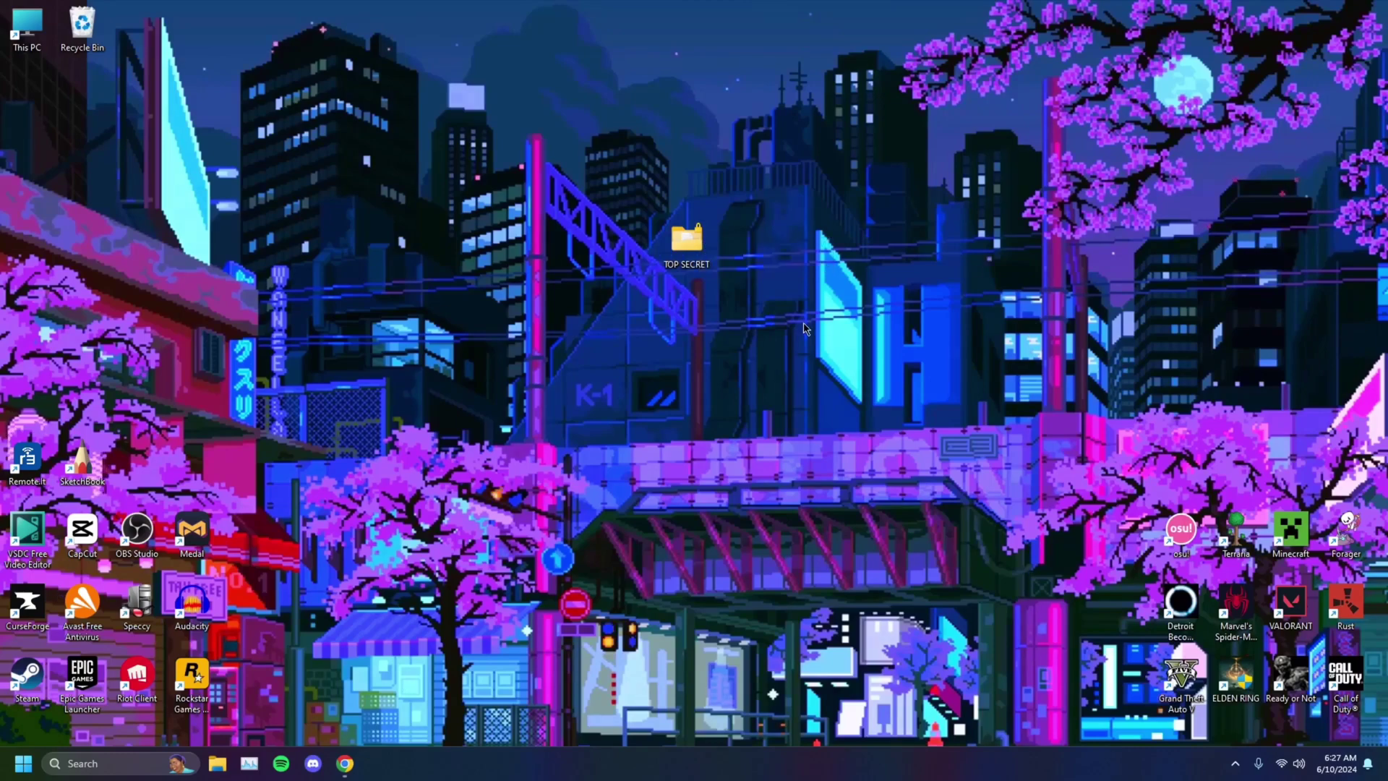
Step: Confirm TOP SECRET still holds Homework and Mom's spaghetti, then close its window
{"action": "left_click", "coordinate": [23, 764]}
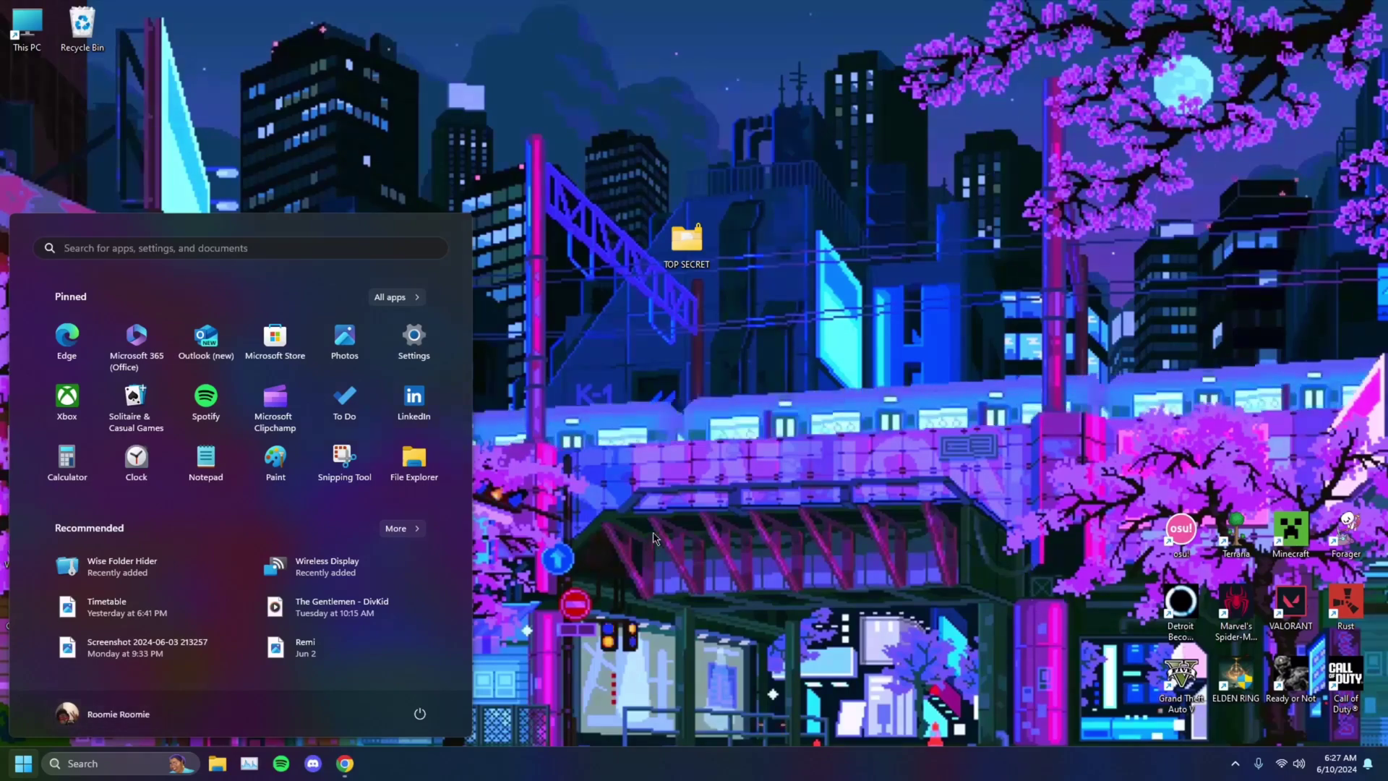
{"action": "left_click", "coordinate": [655, 538]}
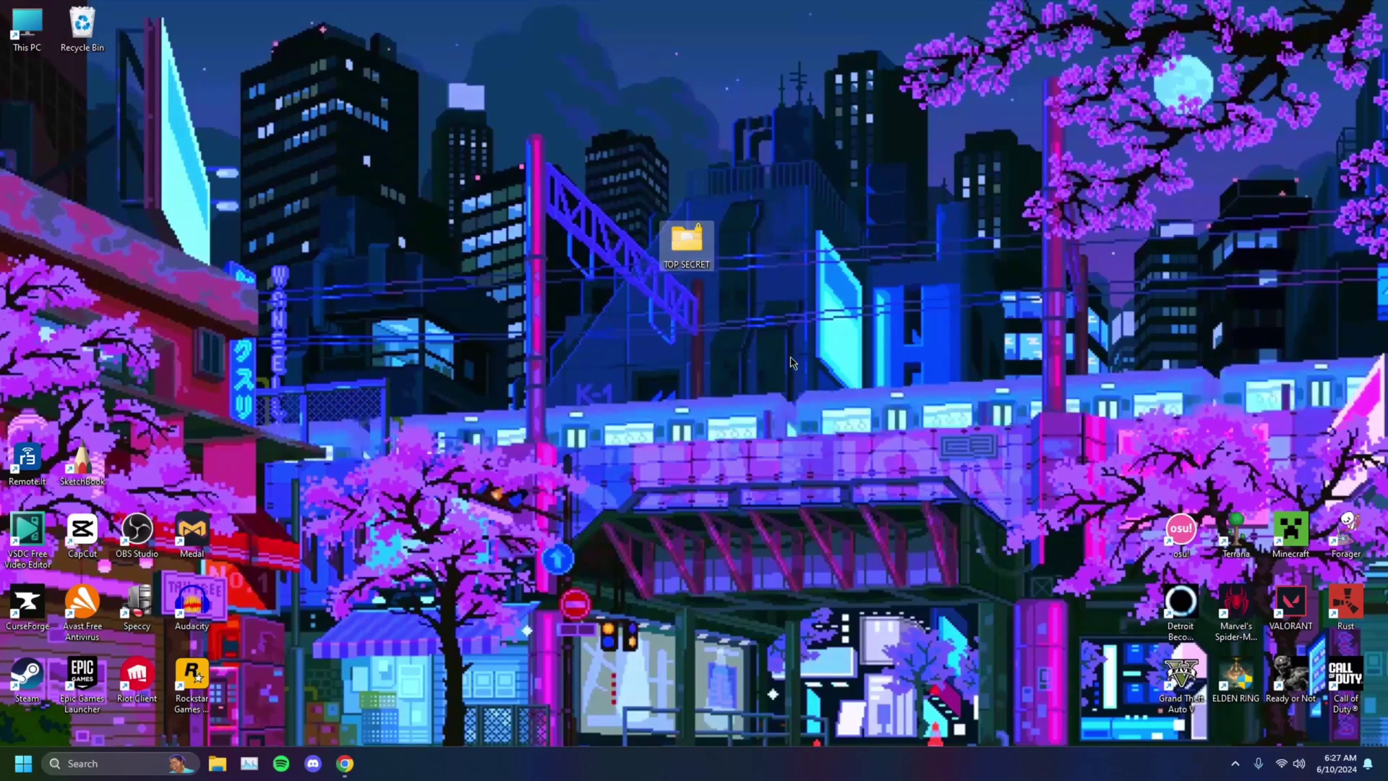
{"action": "double_click", "coordinate": [699, 255]}
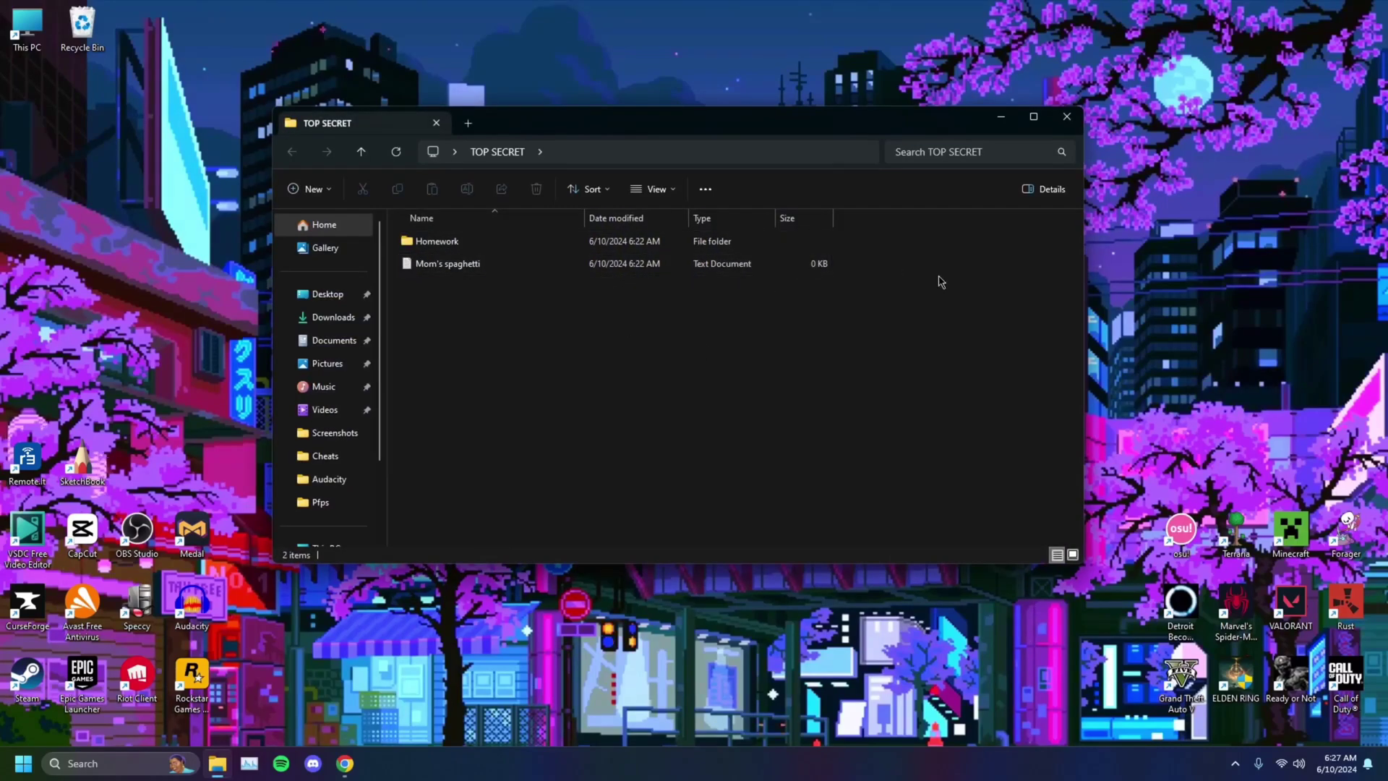
{"action": "left_click", "coordinate": [1067, 118]}
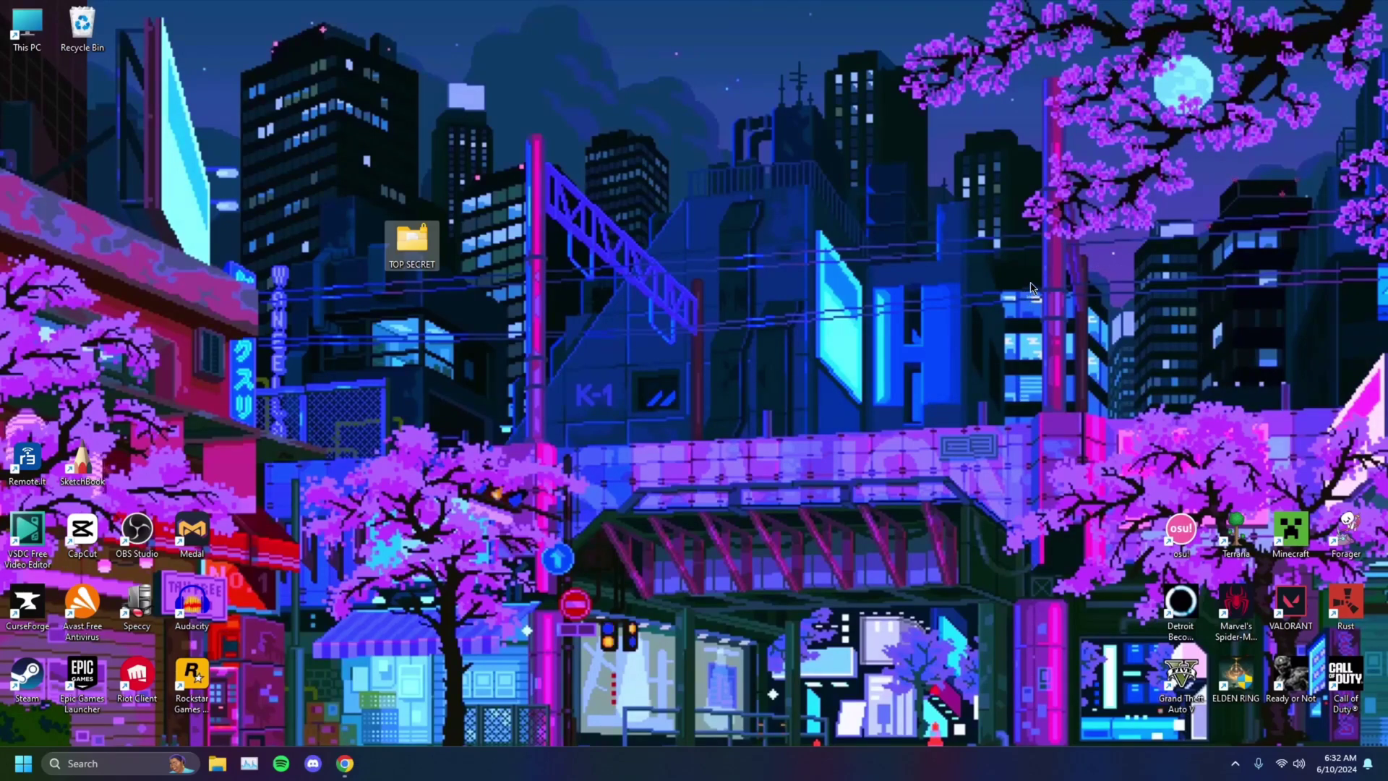
{"action": "left_click_drag", "start_coordinate": [434, 248], "coordinate": [710, 269]}
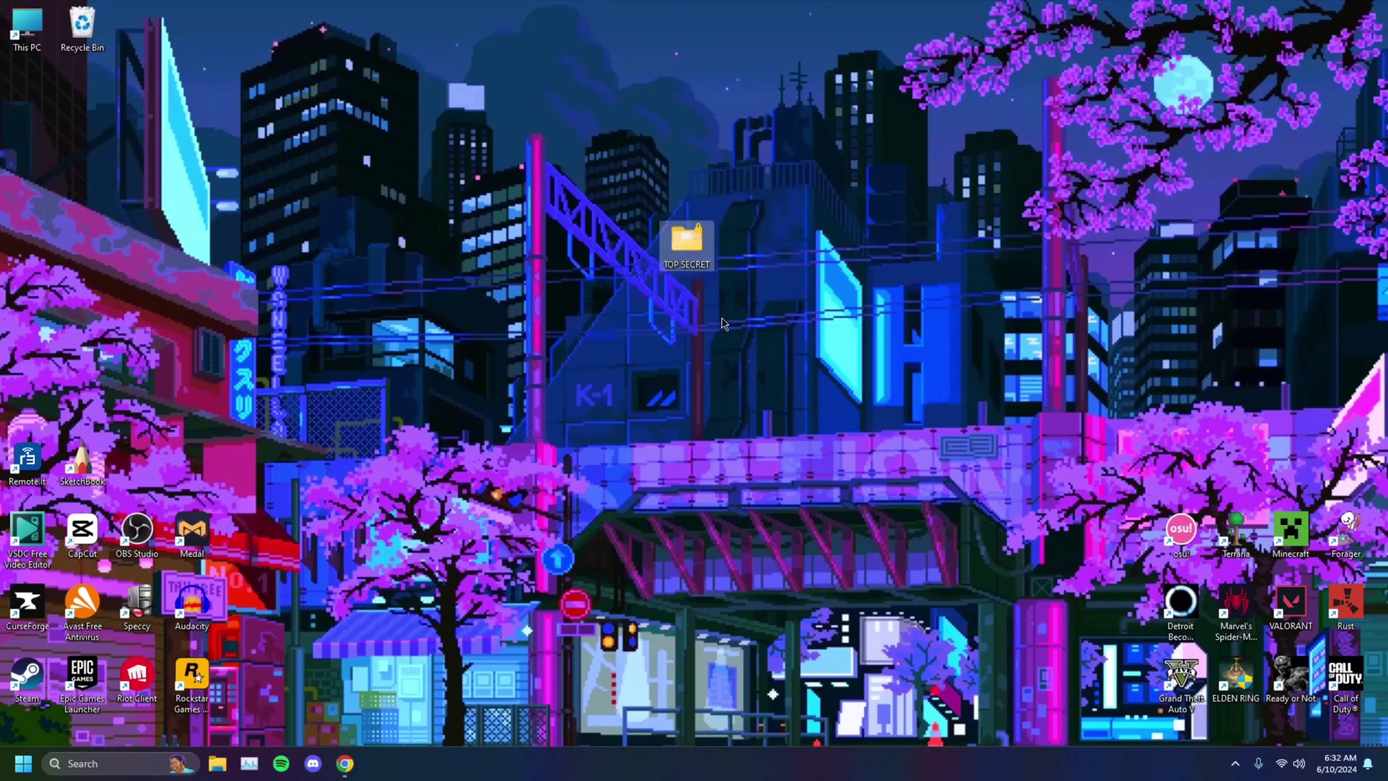
{"action": "left_click", "coordinate": [86, 763]}
{"action": "type", "text": "micros"}
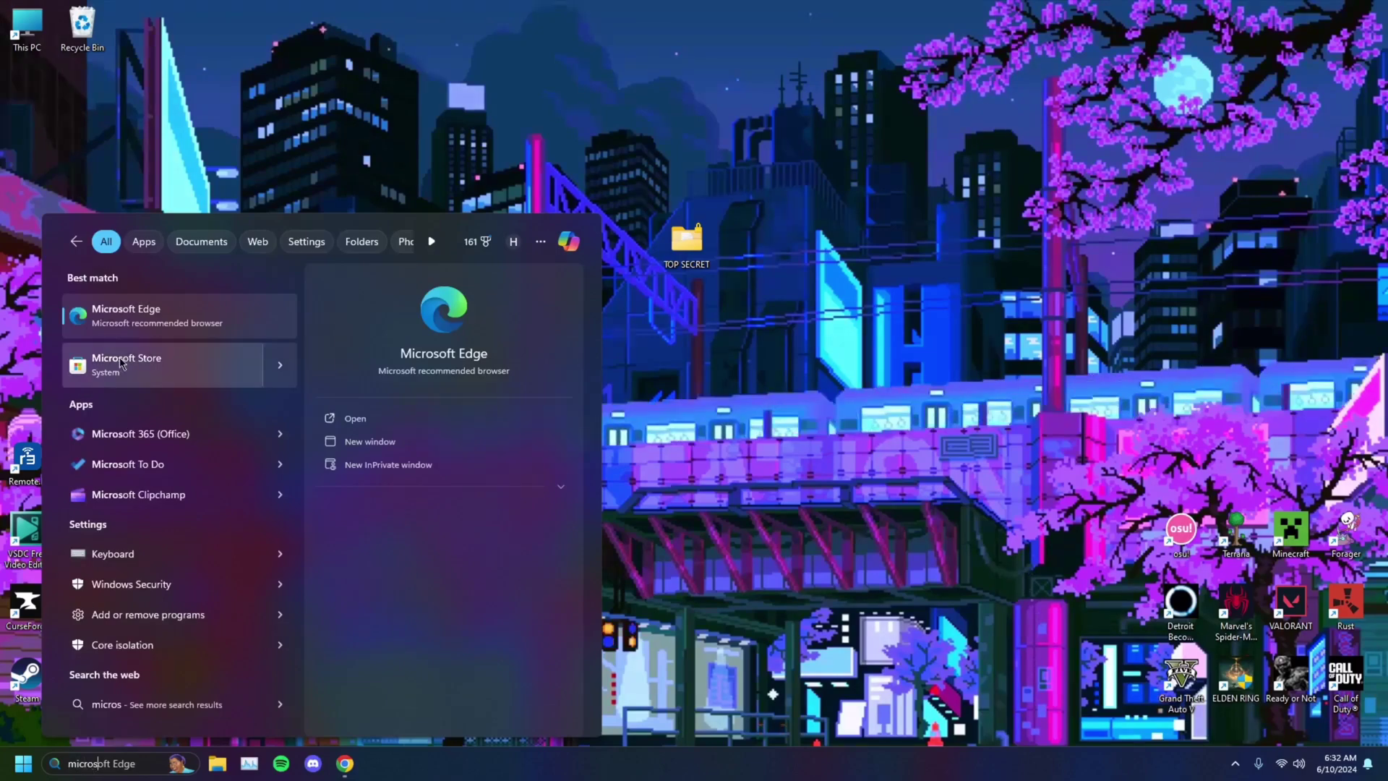
{"action": "left_click", "coordinate": [145, 363]}
{"action": "left_click", "coordinate": [506, 51]}
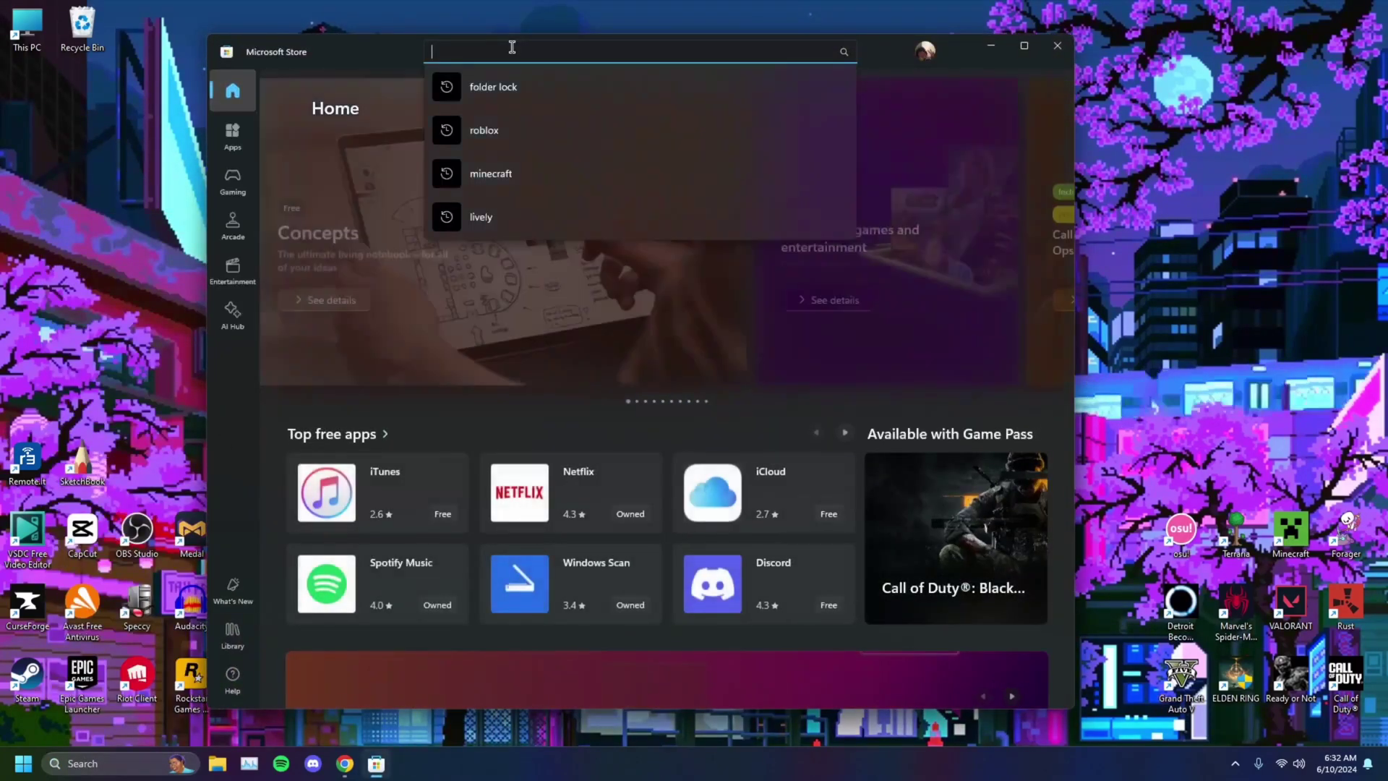
{"action": "left_click", "coordinate": [493, 87]}
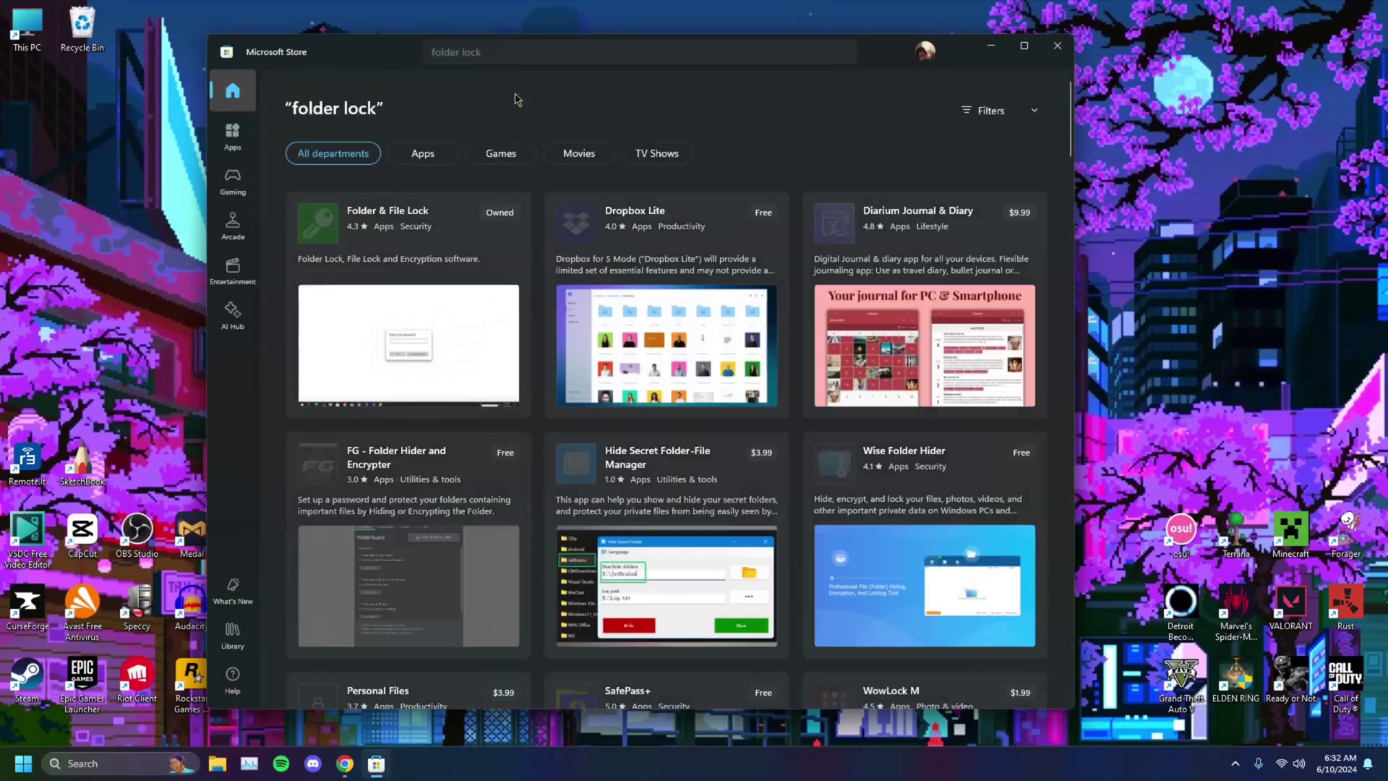
{"action": "scroll", "coordinate": [943, 291], "scroll_direction": "down", "scroll_amount": 2}
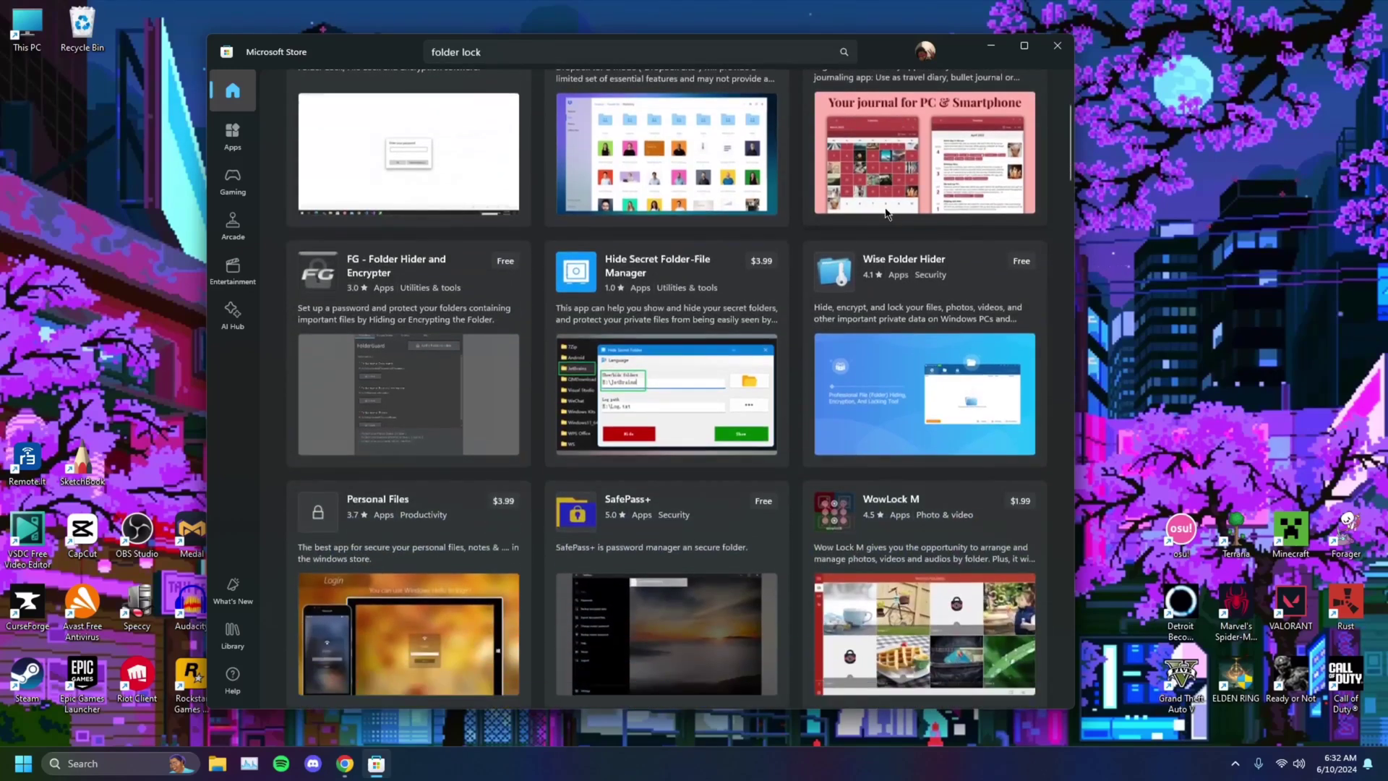
{"action": "left_click", "coordinate": [955, 281]}
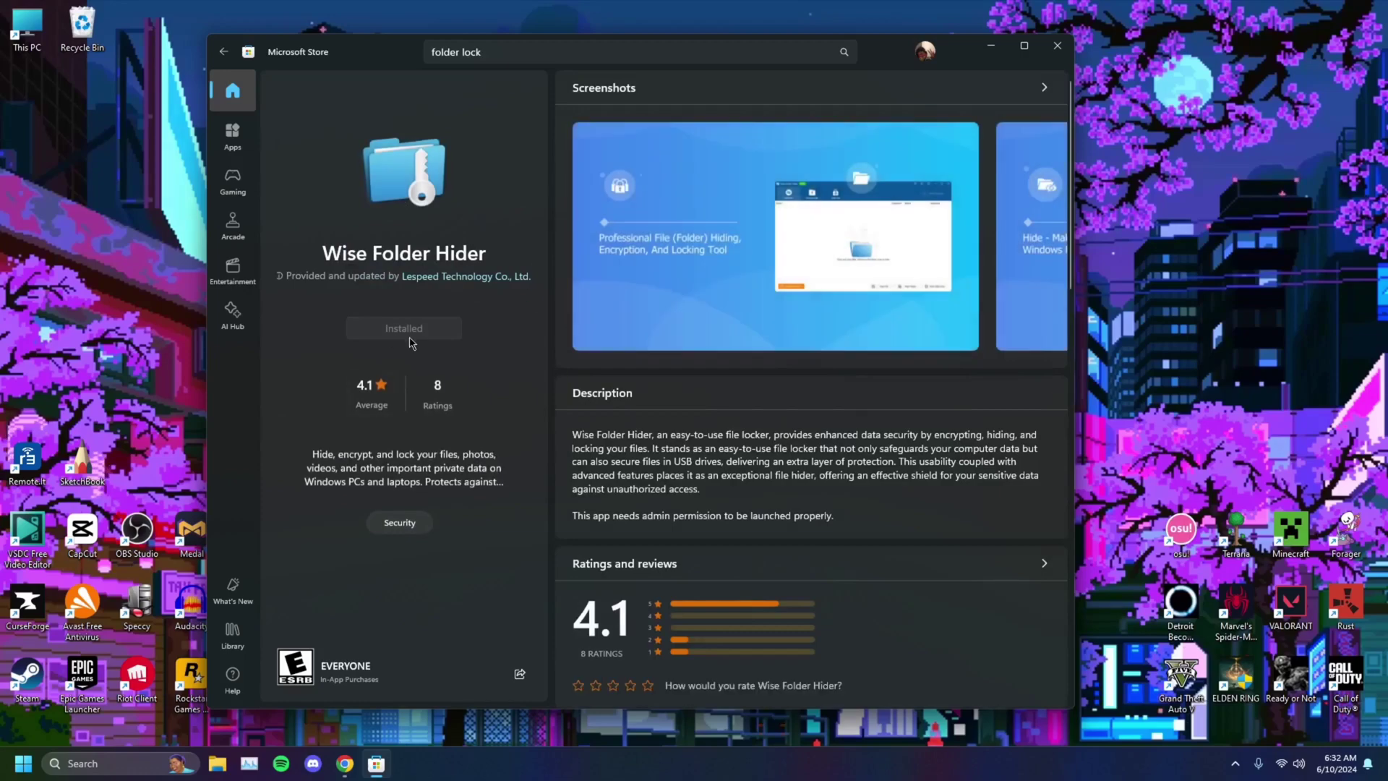
{"action": "left_click", "coordinate": [1057, 45]}
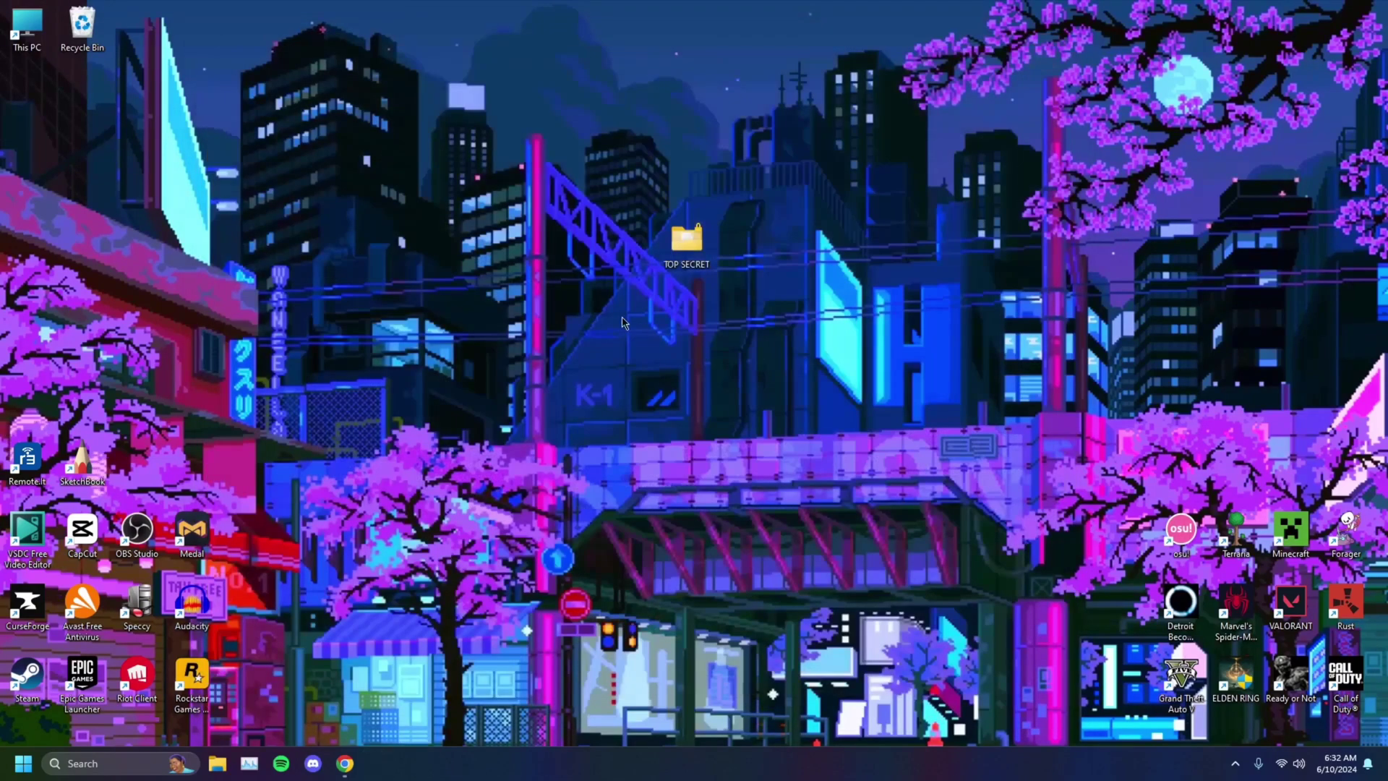
Step: Log in to Wise Folder Hider and drag the desktop TOP SECRET folder into its hidden list
{"action": "left_click", "coordinate": [118, 763]}
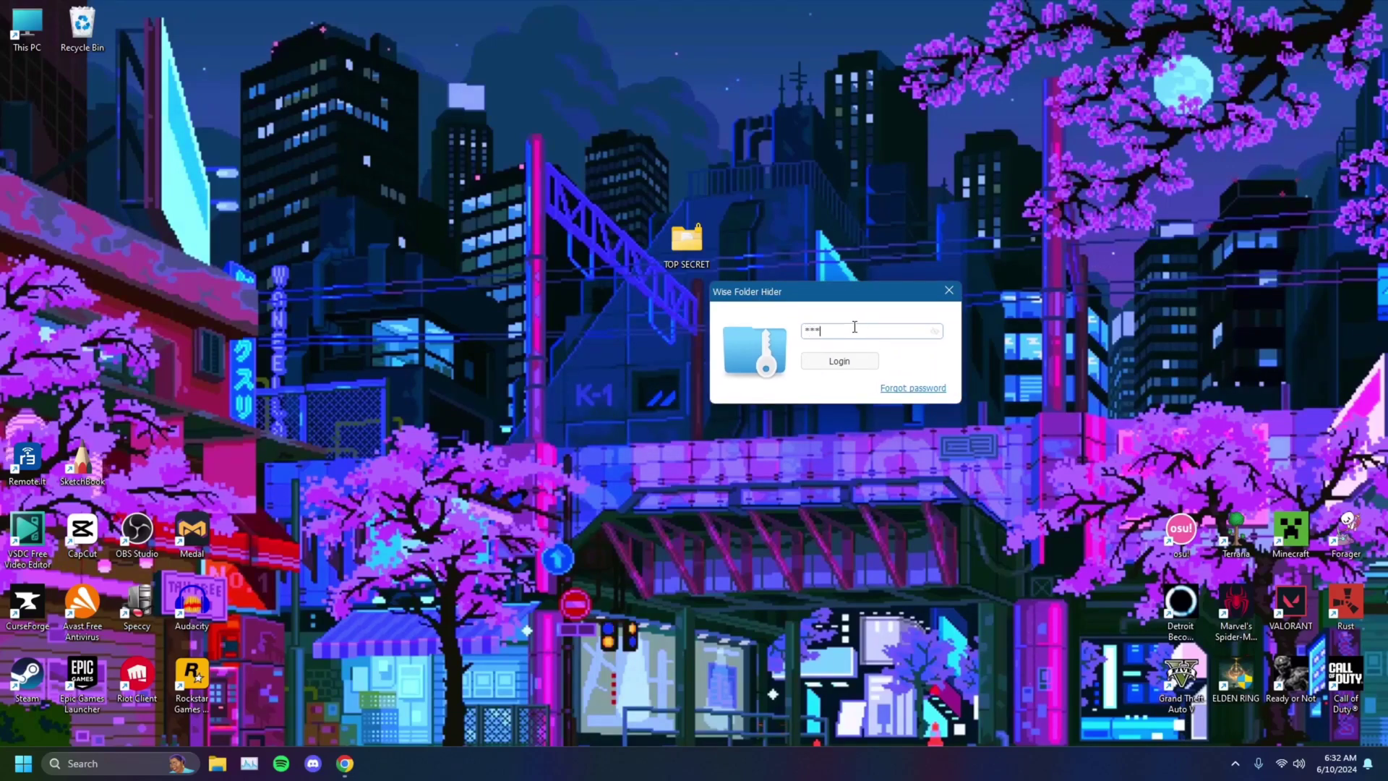
{"action": "left_click", "coordinate": [855, 360]}
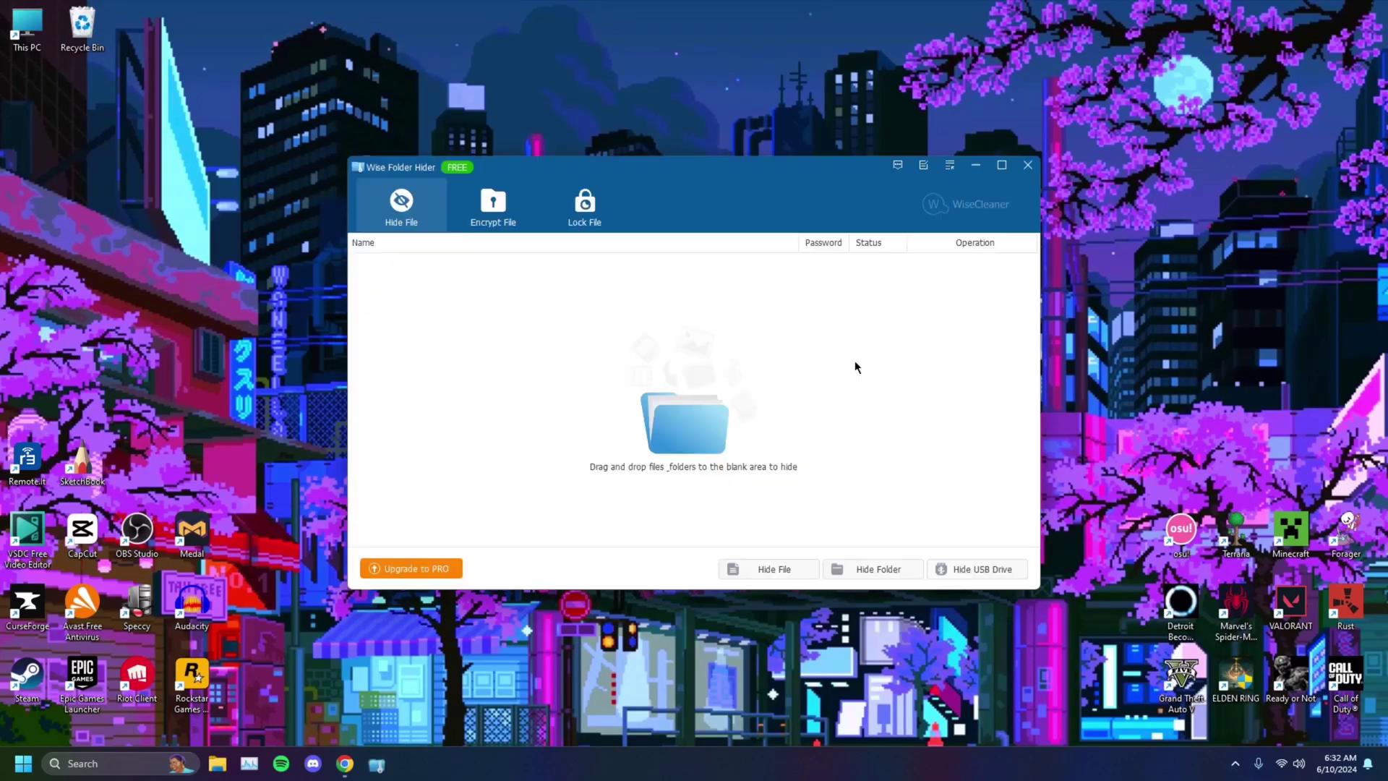
{"action": "left_click_drag", "start_coordinate": [671, 164], "coordinate": [1003, 119]}
{"action": "left_click_drag", "start_coordinate": [671, 242], "coordinate": [375, 251]}
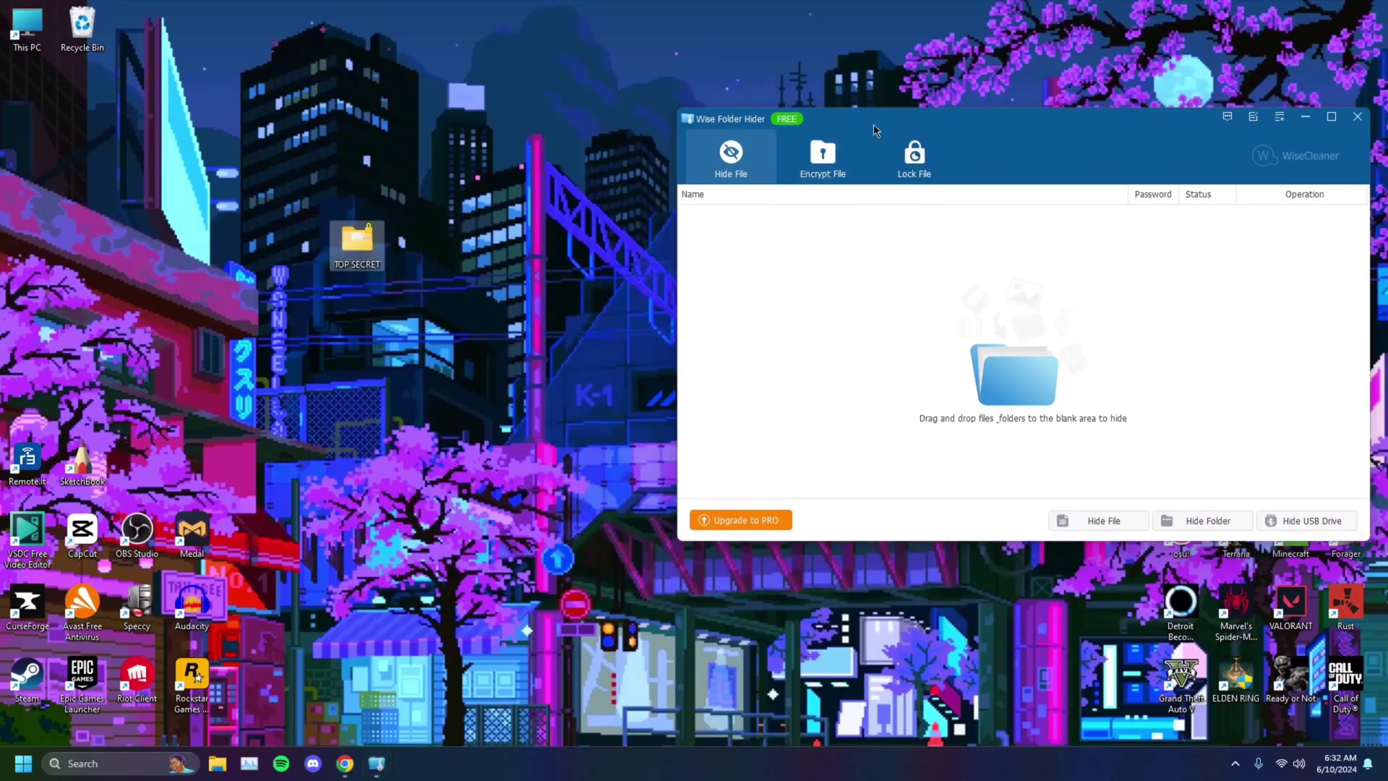
{"action": "left_click_drag", "start_coordinate": [873, 123], "coordinate": [716, 116]}
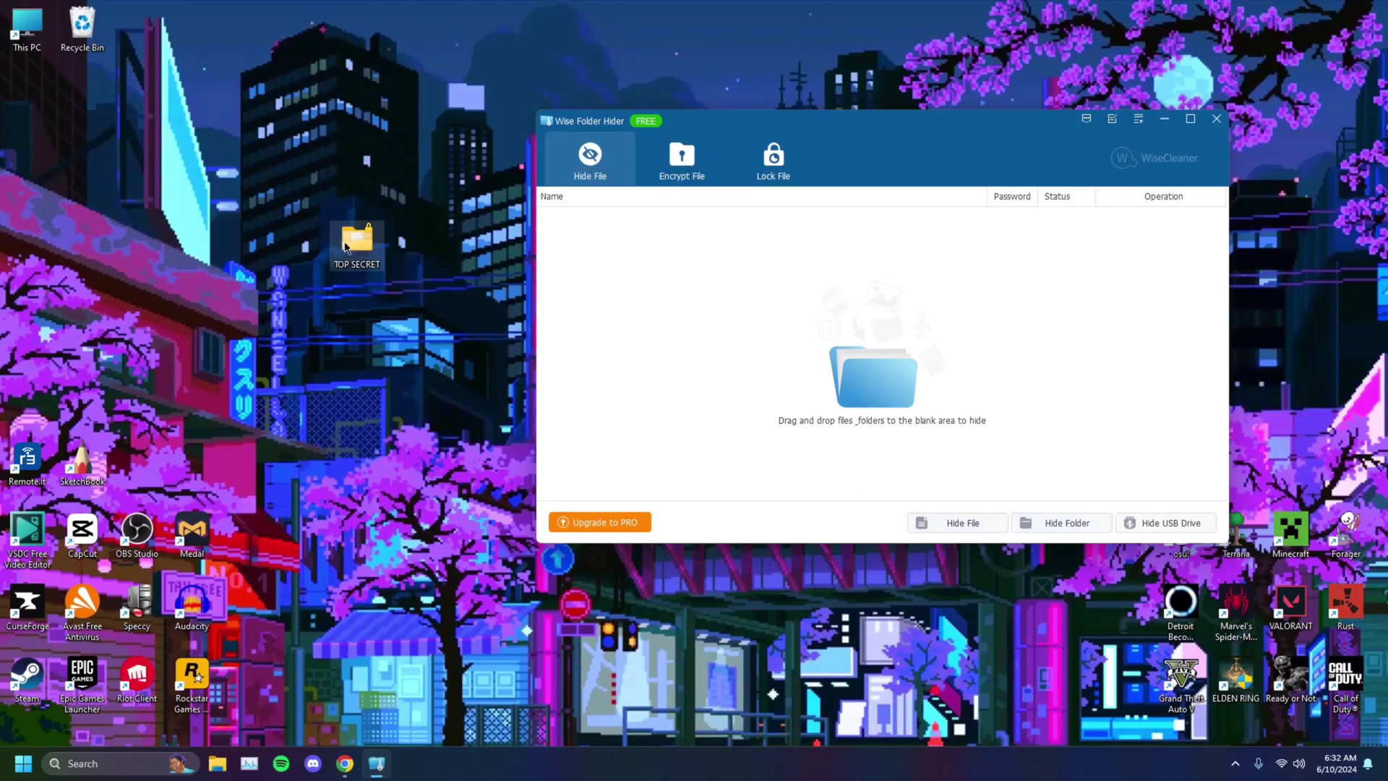
{"action": "left_click_drag", "start_coordinate": [364, 250], "coordinate": [730, 274]}
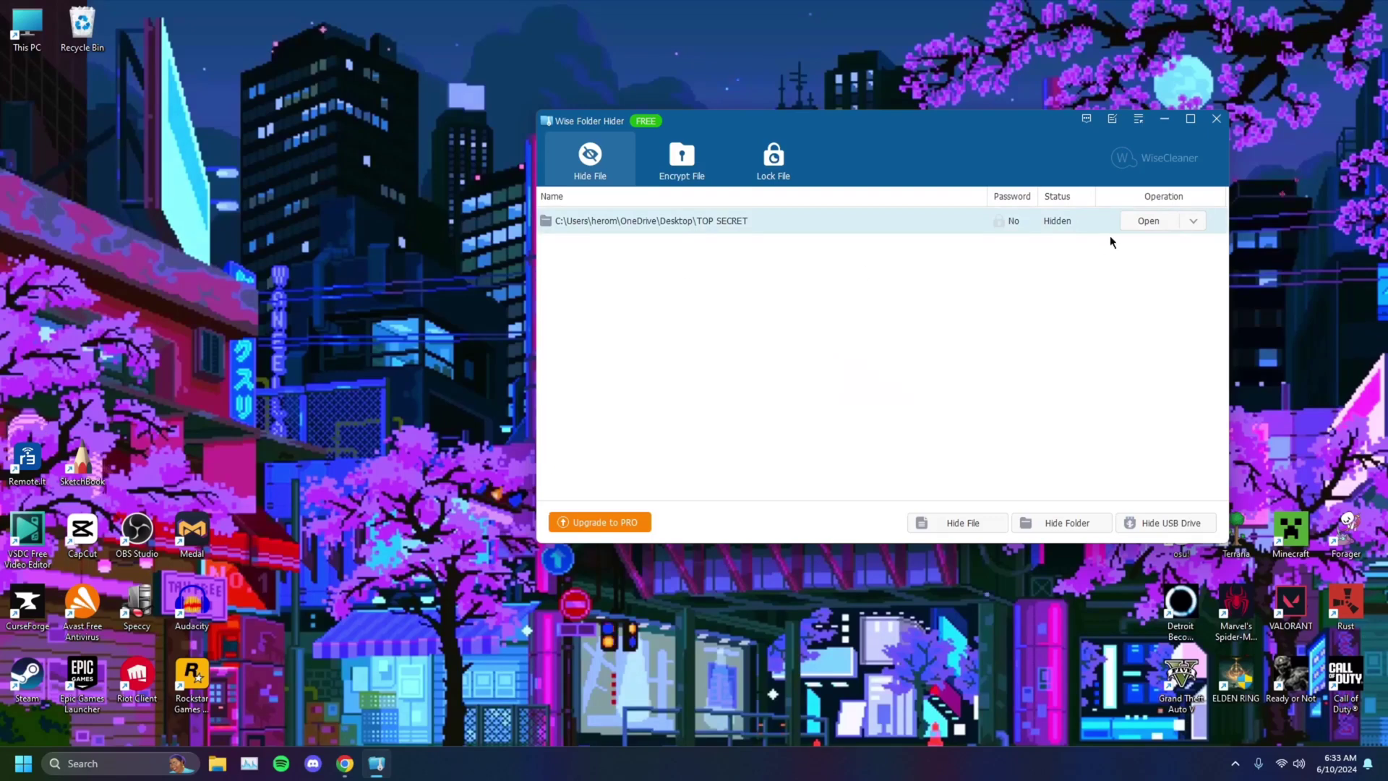
{"action": "left_click", "coordinate": [1193, 223]}
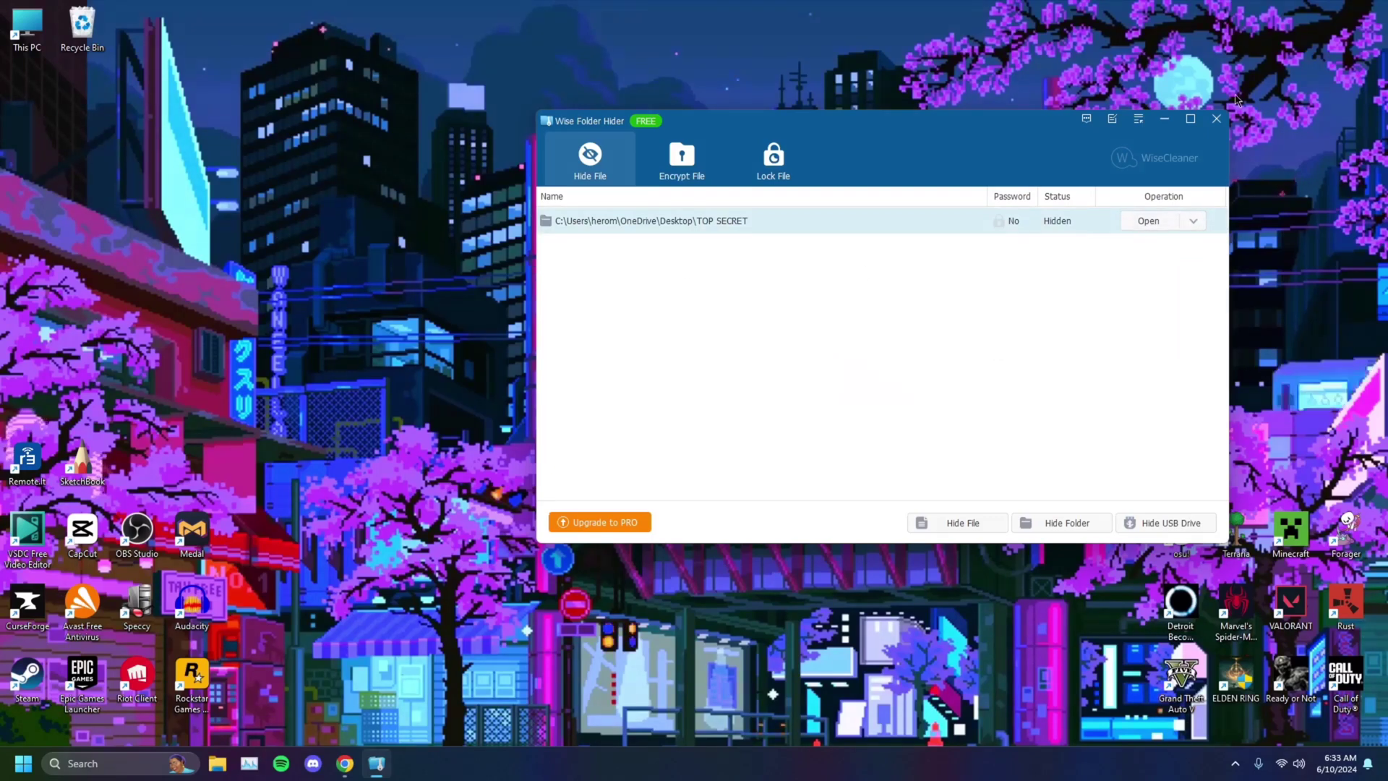
Step: Close Wise Folder Hider, then relaunch it by searching 'wise' and log in again
{"action": "left_click", "coordinate": [1217, 119]}
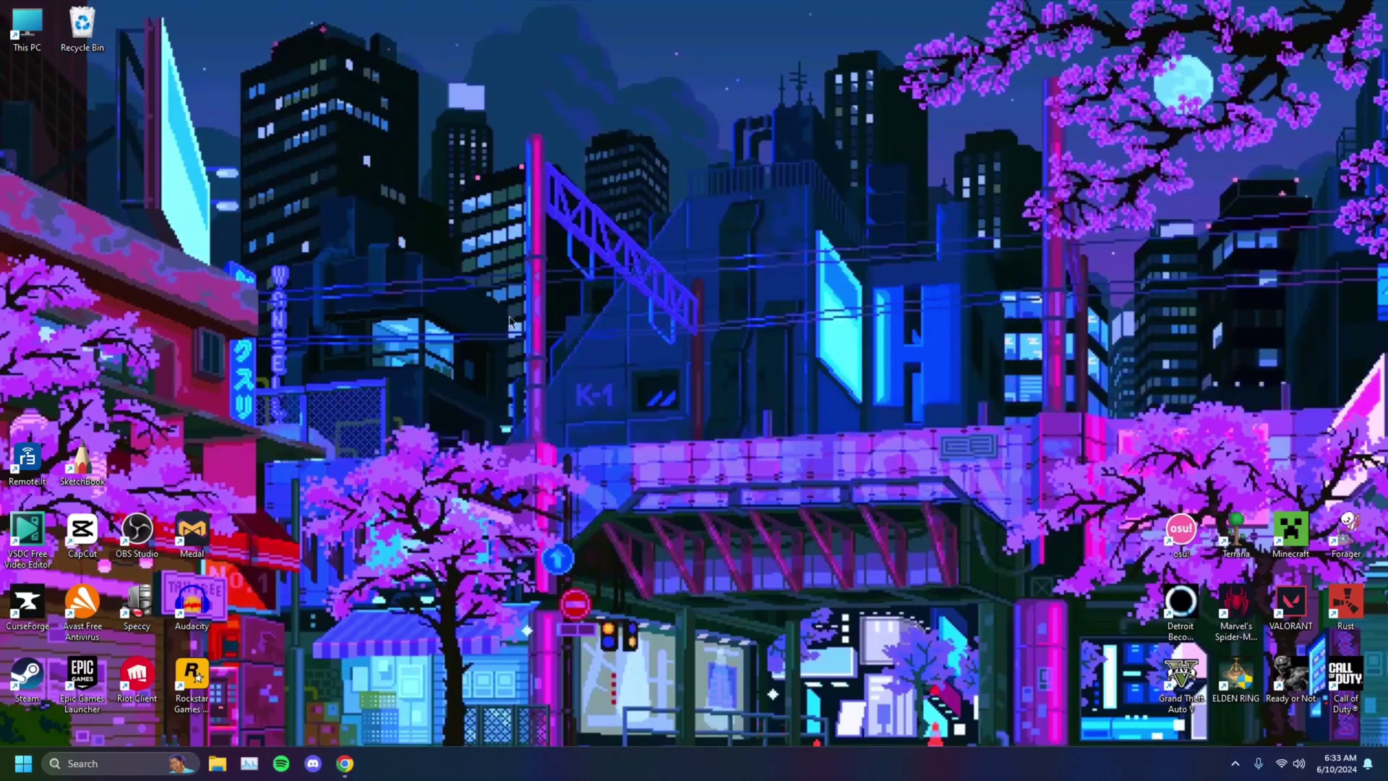
{"action": "left_click", "coordinate": [126, 765]}
{"action": "type", "text": "wise"}
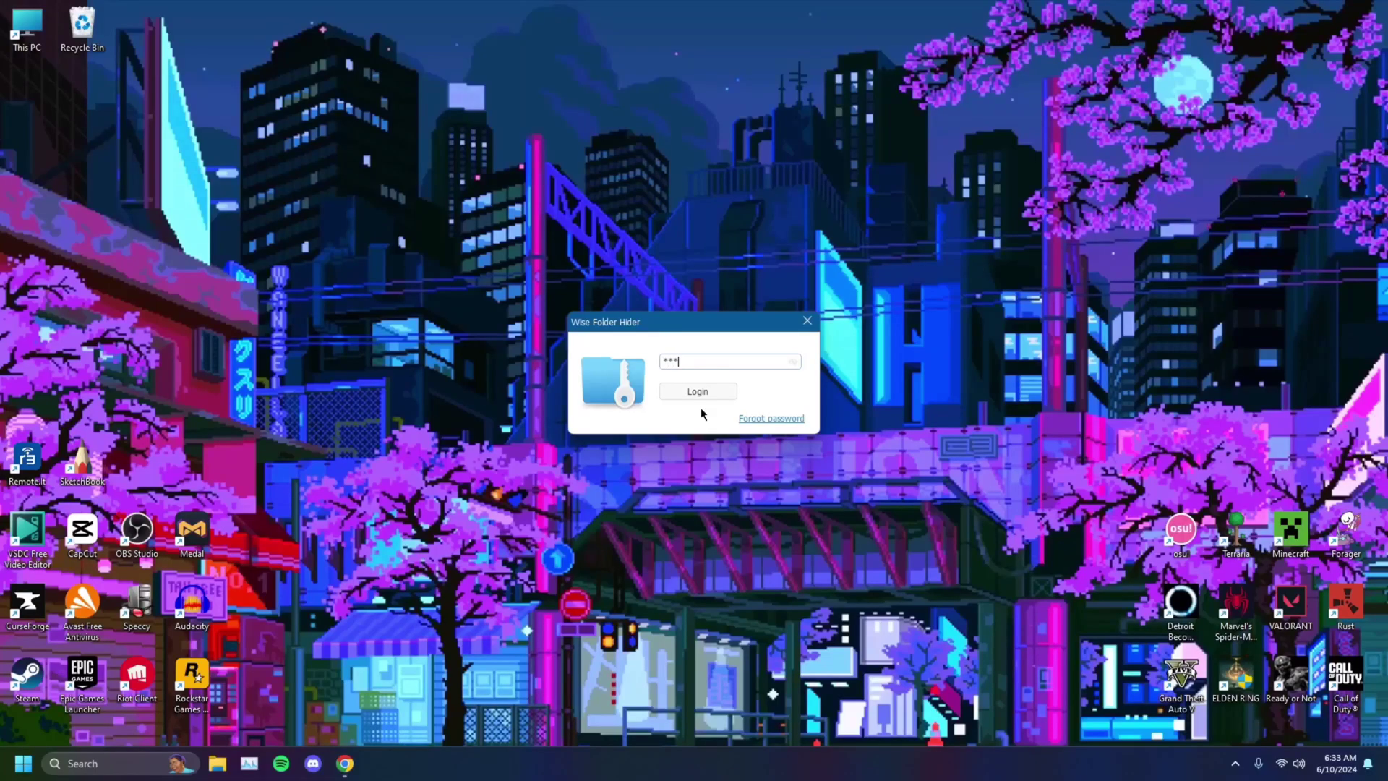
{"action": "left_click", "coordinate": [697, 395]}
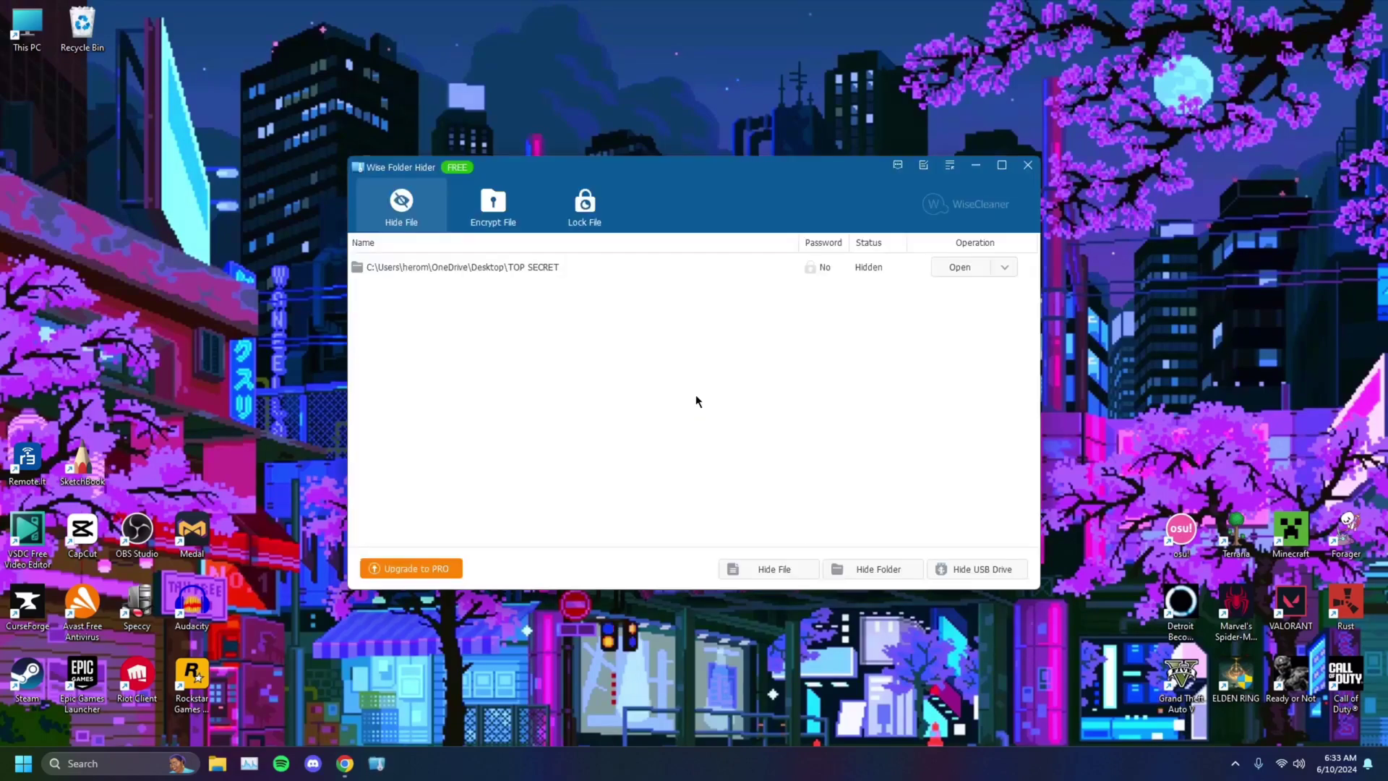
Step: Open the hidden TOP SECRET folder to view its contents, then quit the hider
{"action": "left_click", "coordinate": [548, 272]}
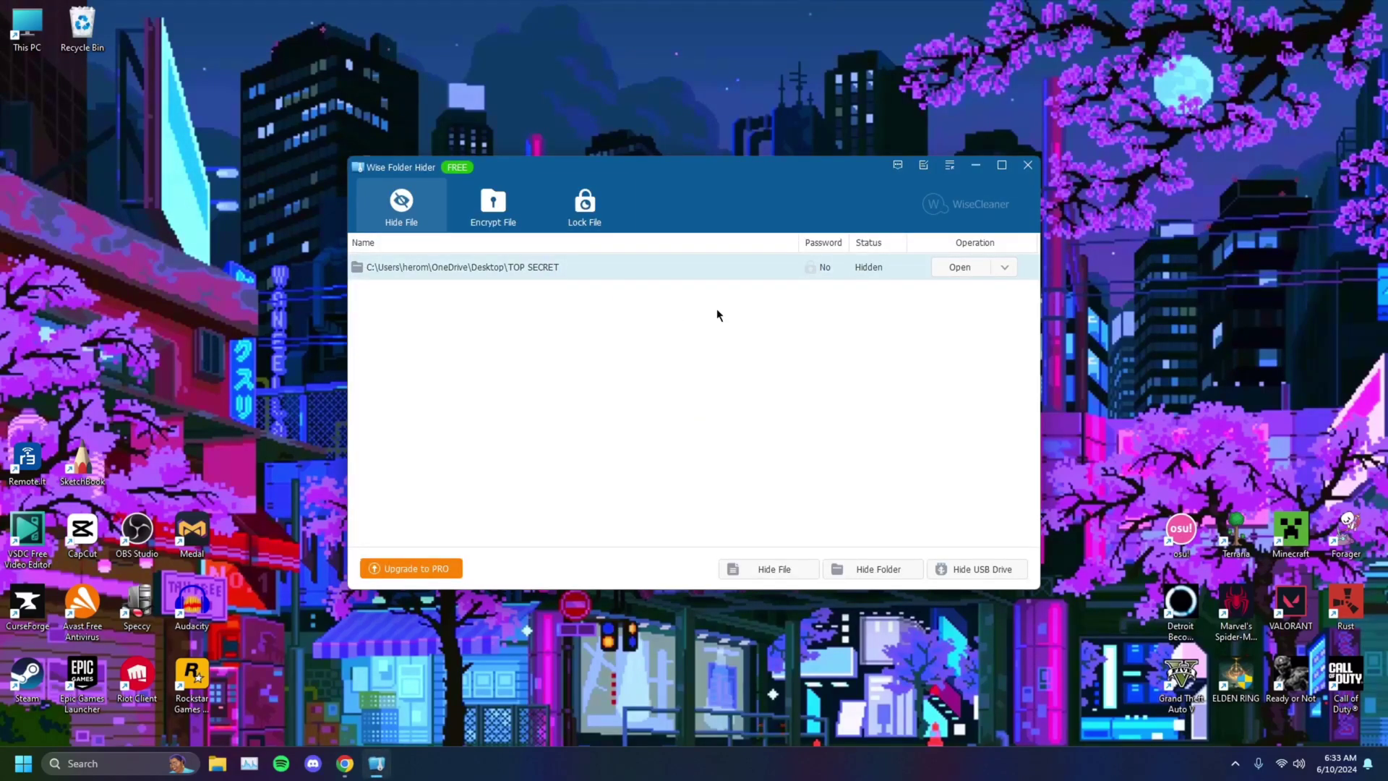
{"action": "left_click", "coordinate": [982, 268]}
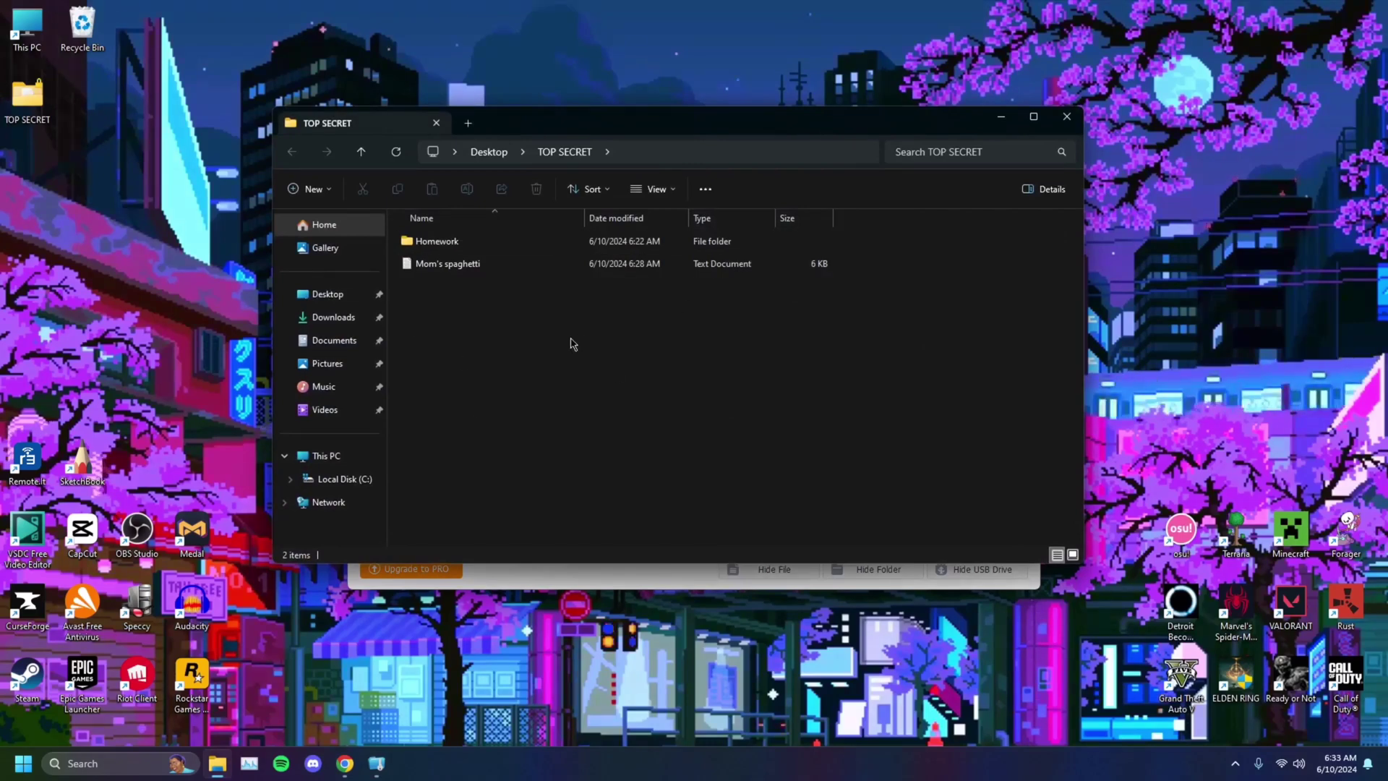
{"action": "left_click", "coordinate": [1066, 115]}
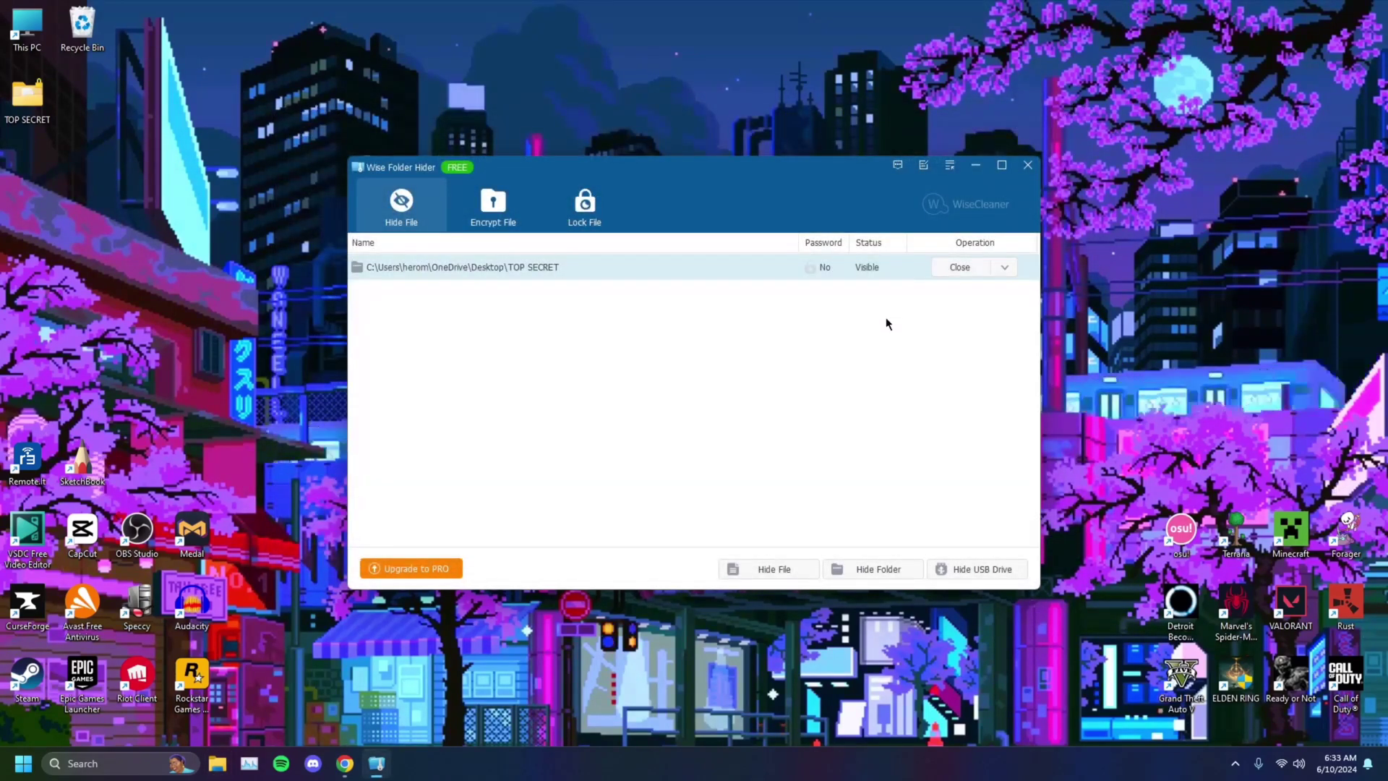
{"action": "left_click", "coordinate": [1004, 268]}
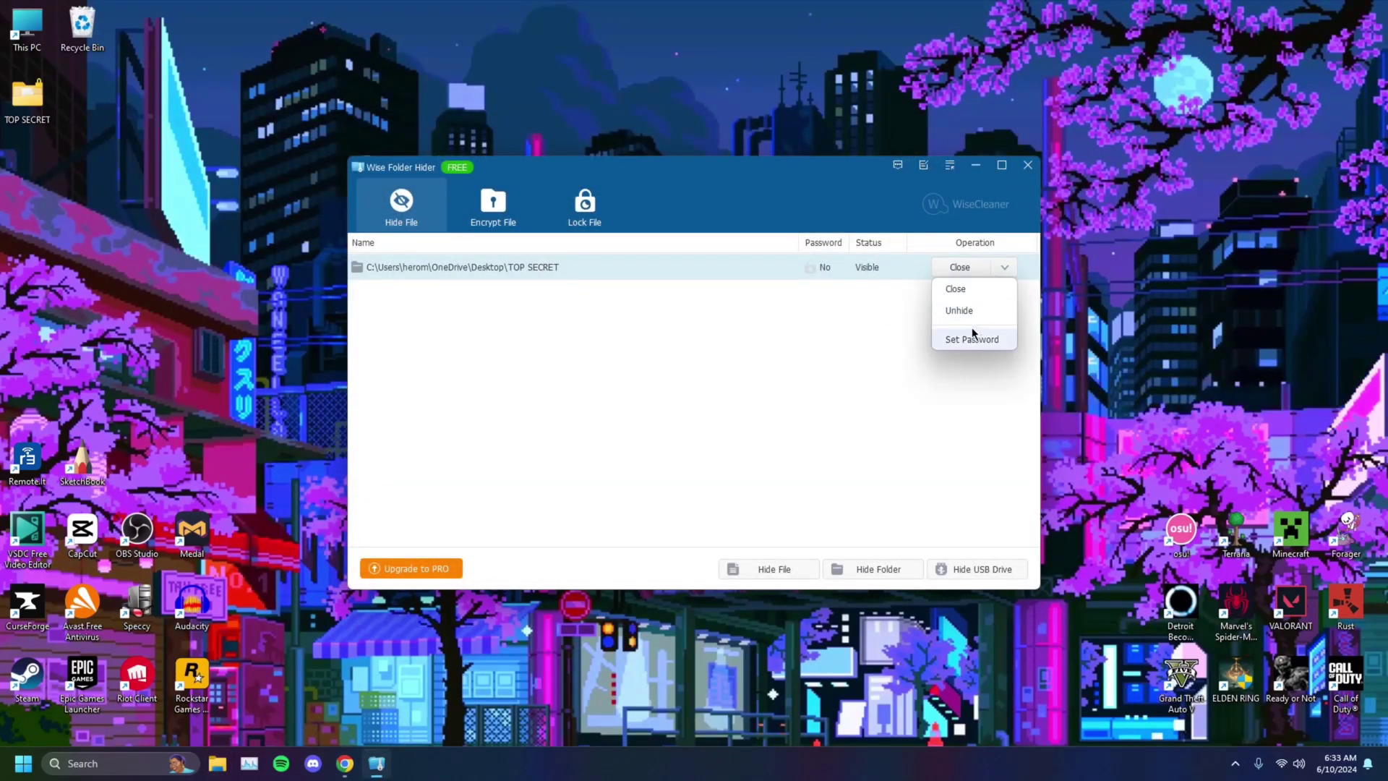
{"action": "left_click", "coordinate": [864, 271]}
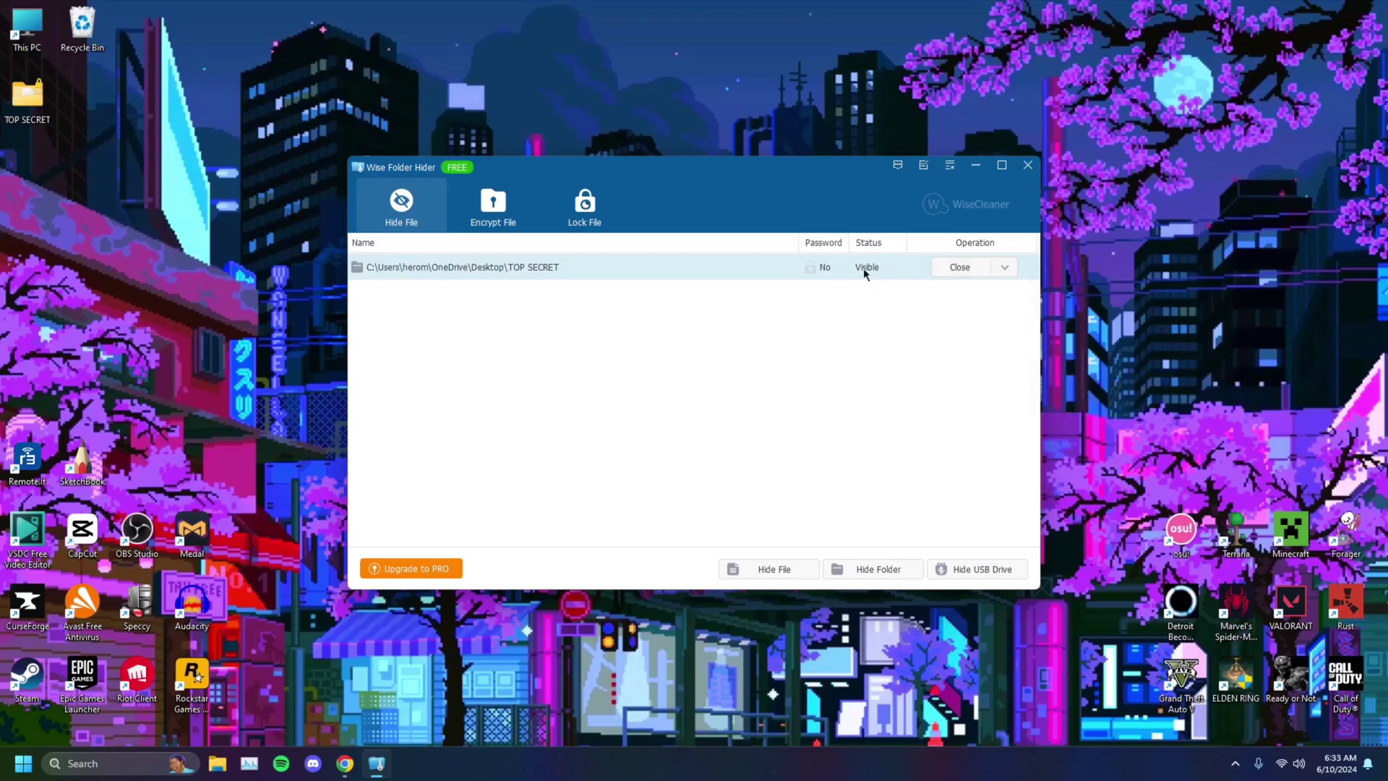
{"action": "left_click", "coordinate": [1029, 166]}
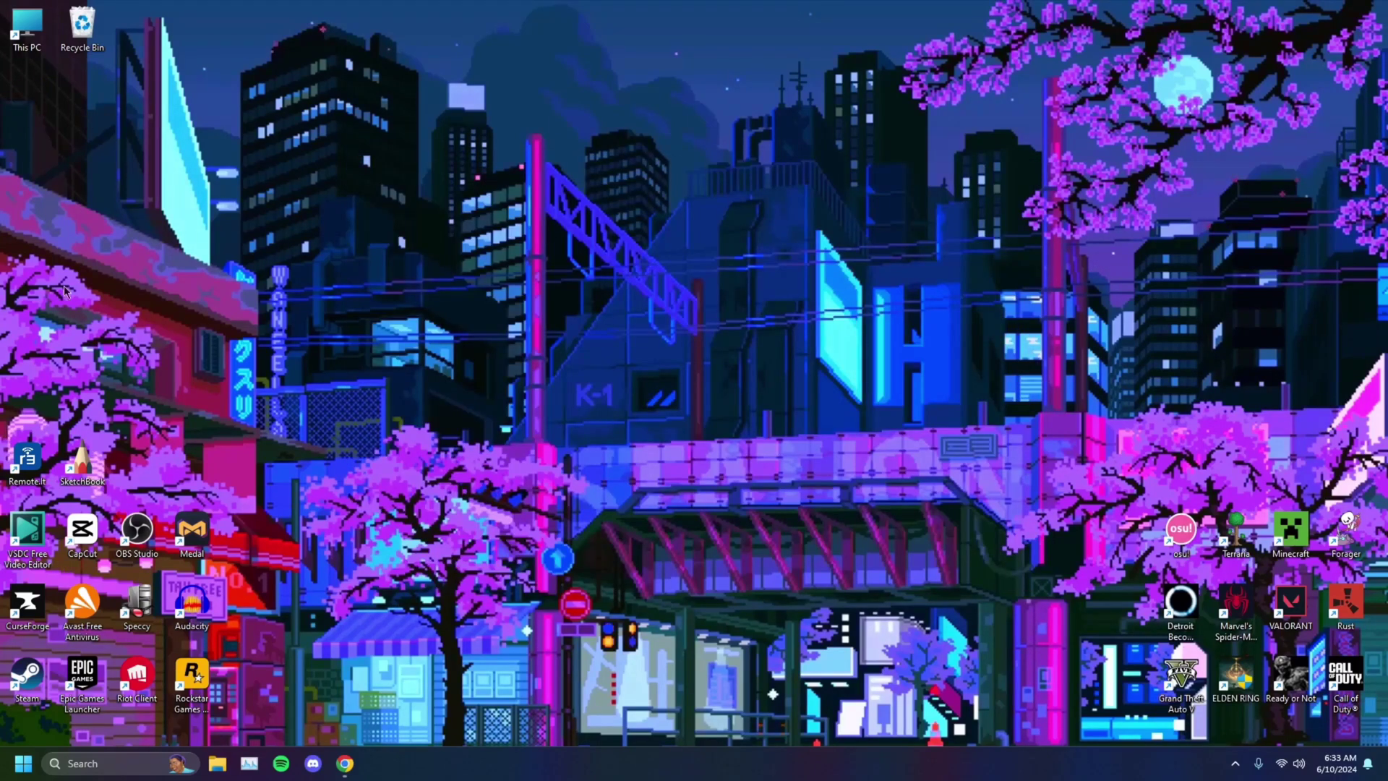
Step: Relaunch and log in to Wise Folder Hider, then set a password on TOP SECRET
{"action": "left_click", "coordinate": [107, 764]}
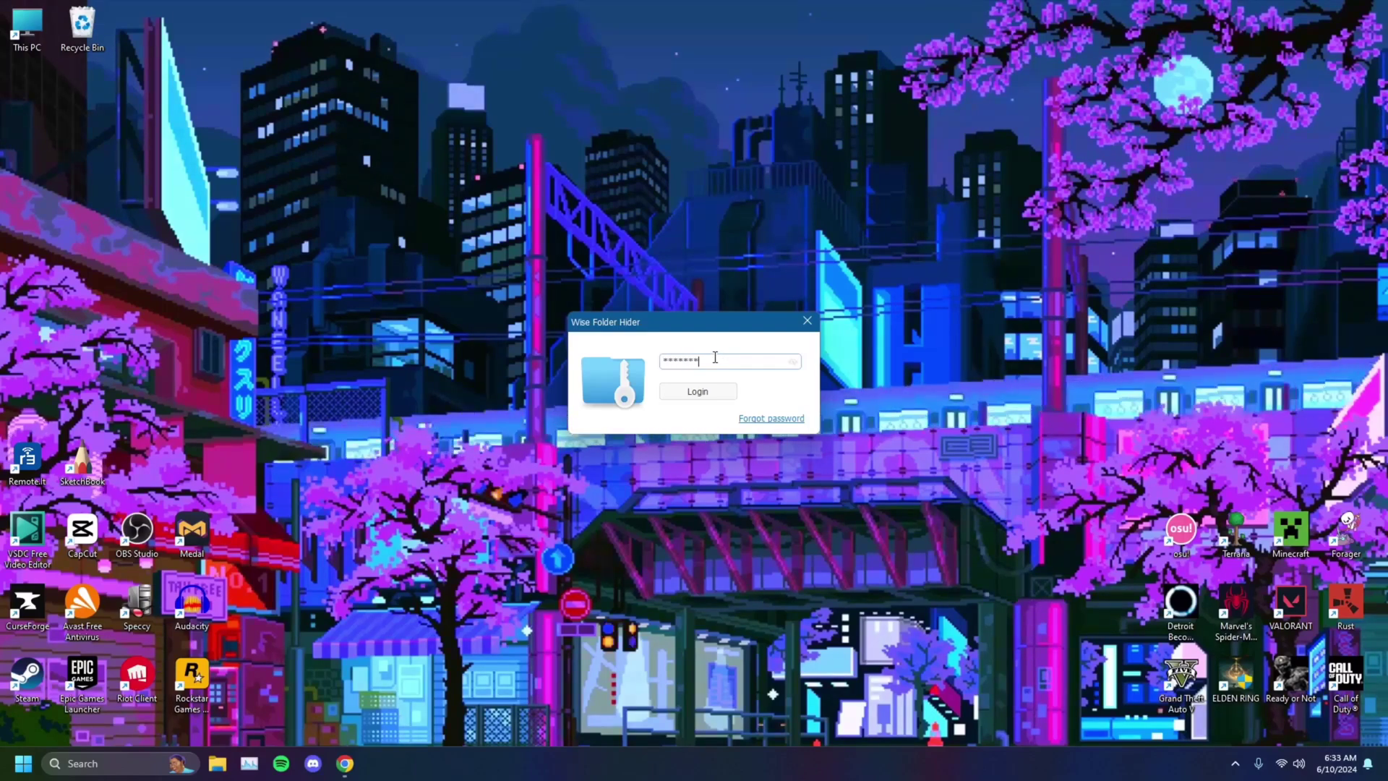
{"action": "left_click", "coordinate": [722, 389]}
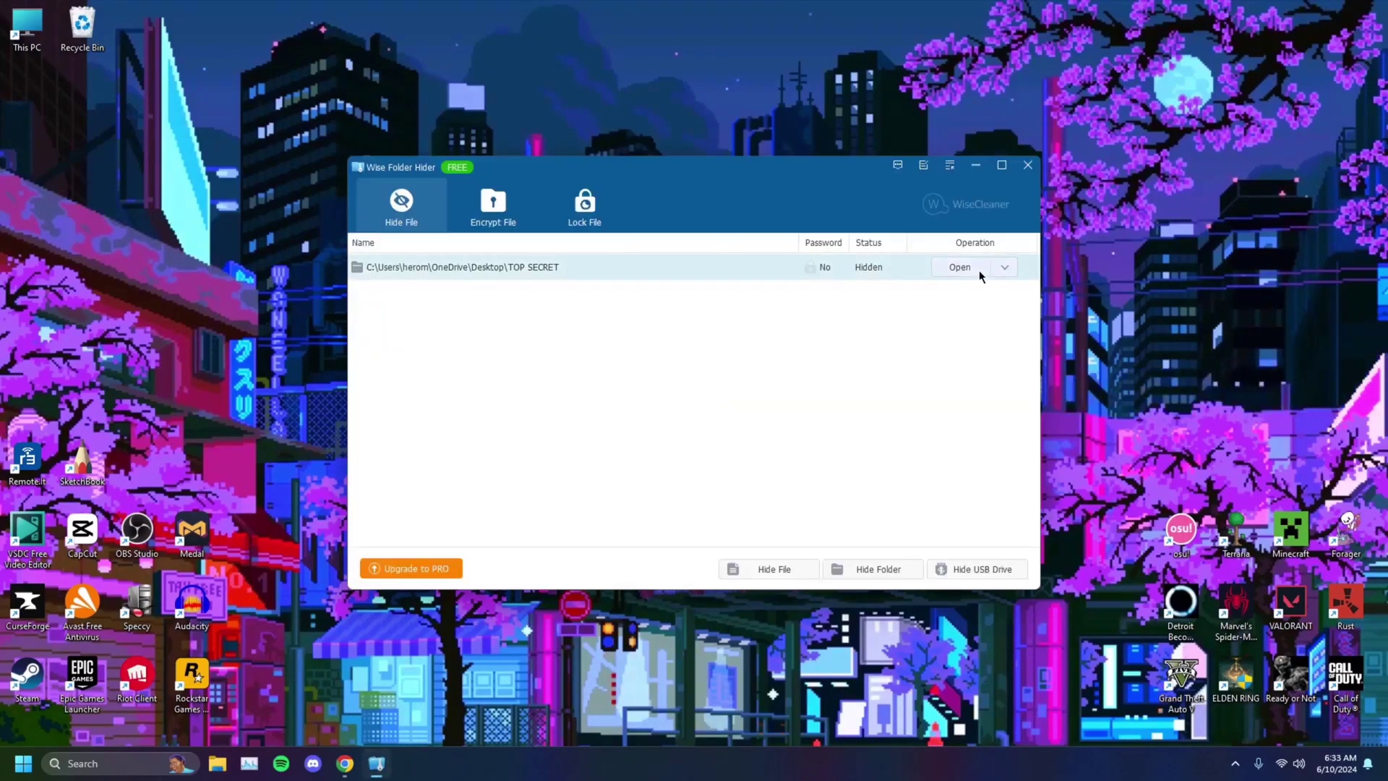
{"action": "left_click", "coordinate": [1004, 269]}
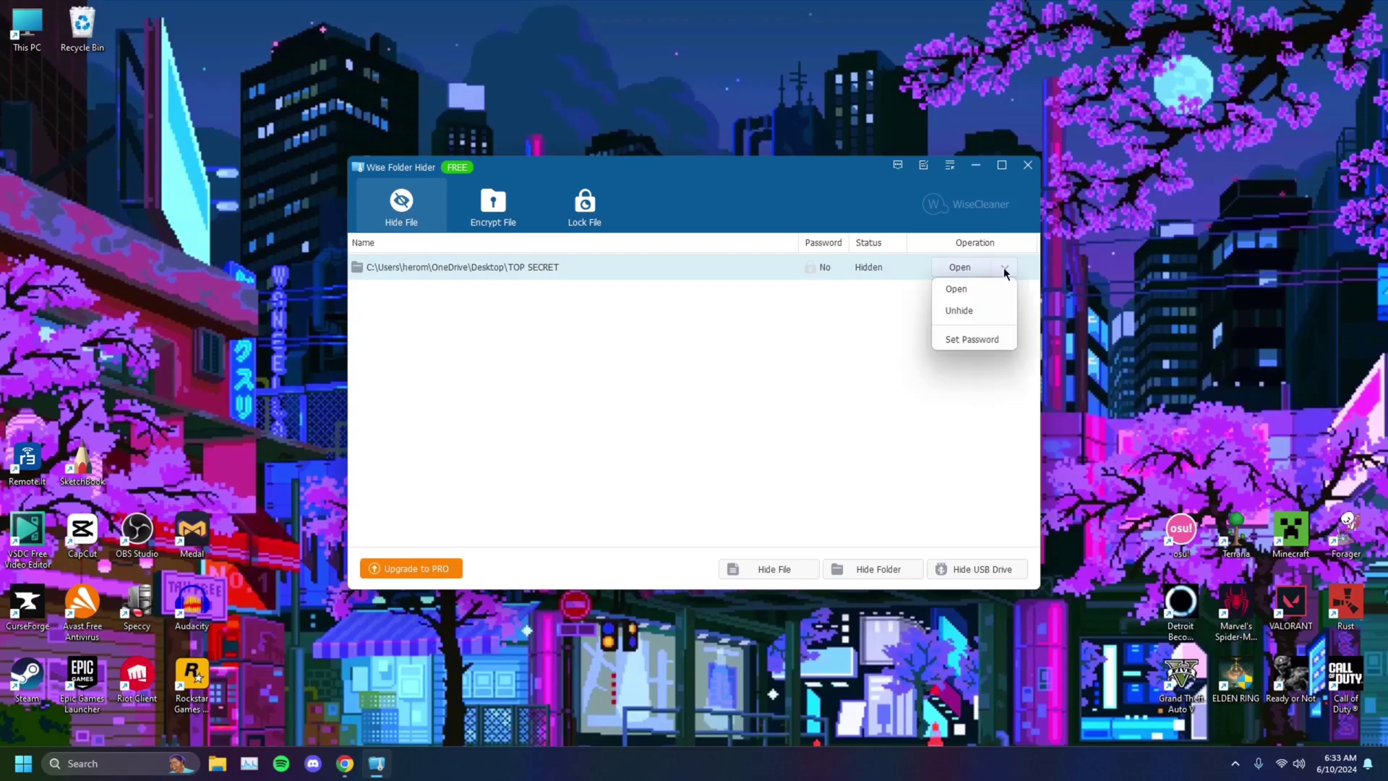
{"action": "left_click", "coordinate": [966, 340]}
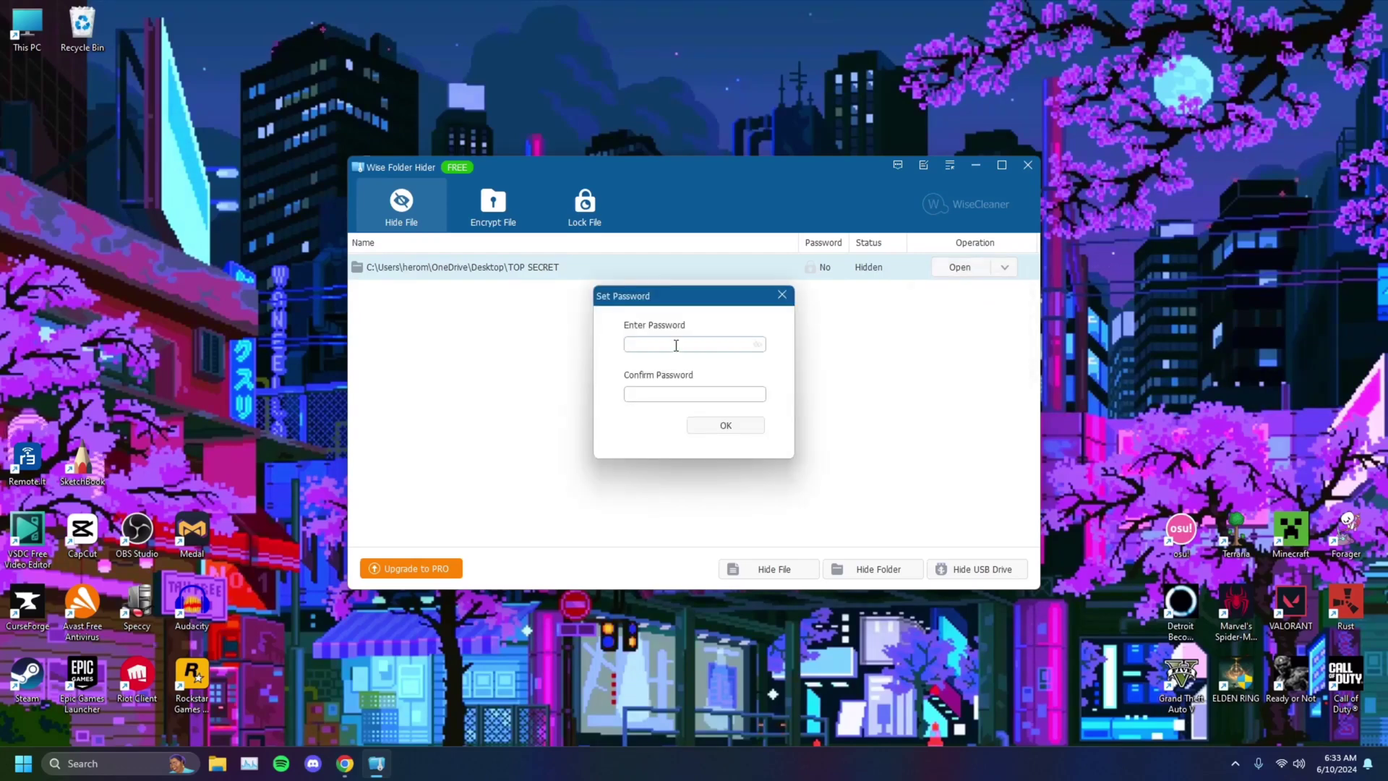
{"action": "type", "text": "1234"}
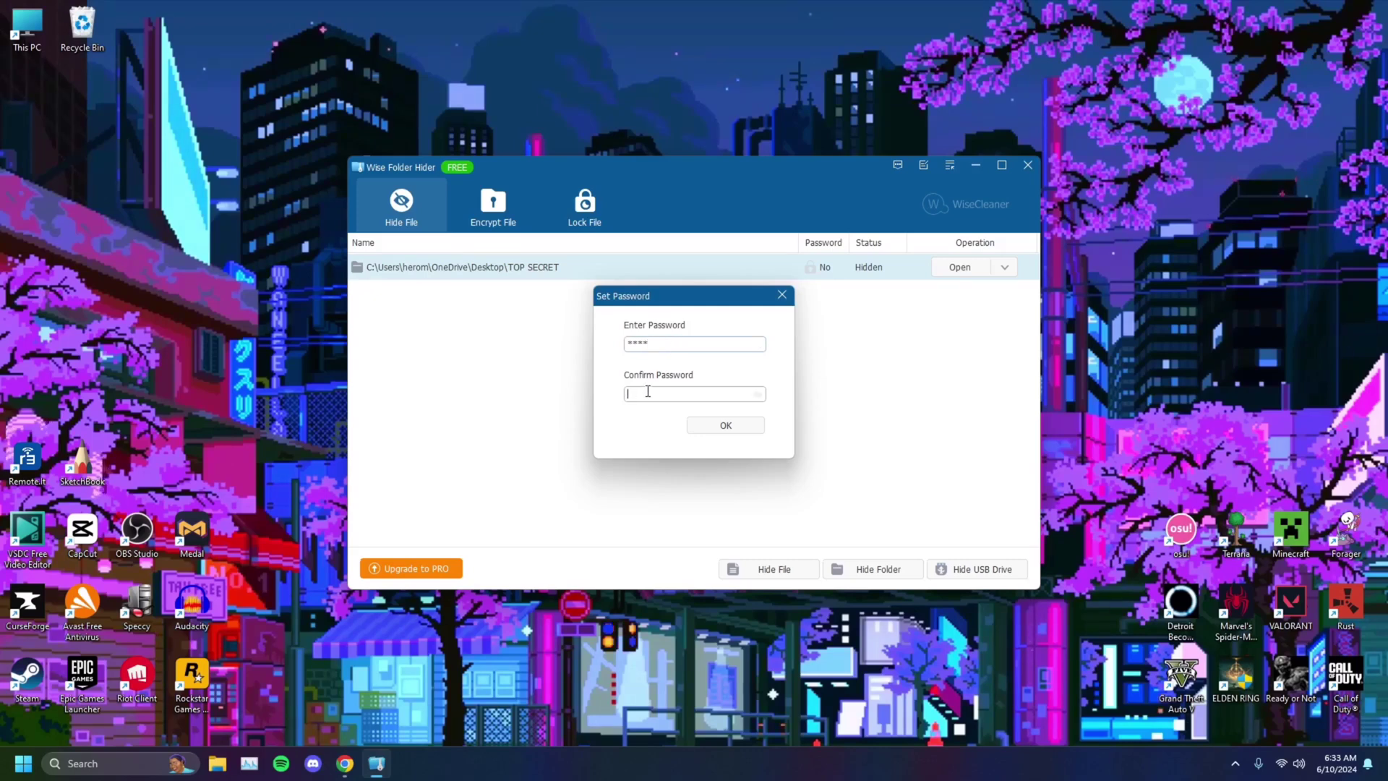
{"action": "type", "text": "12"}
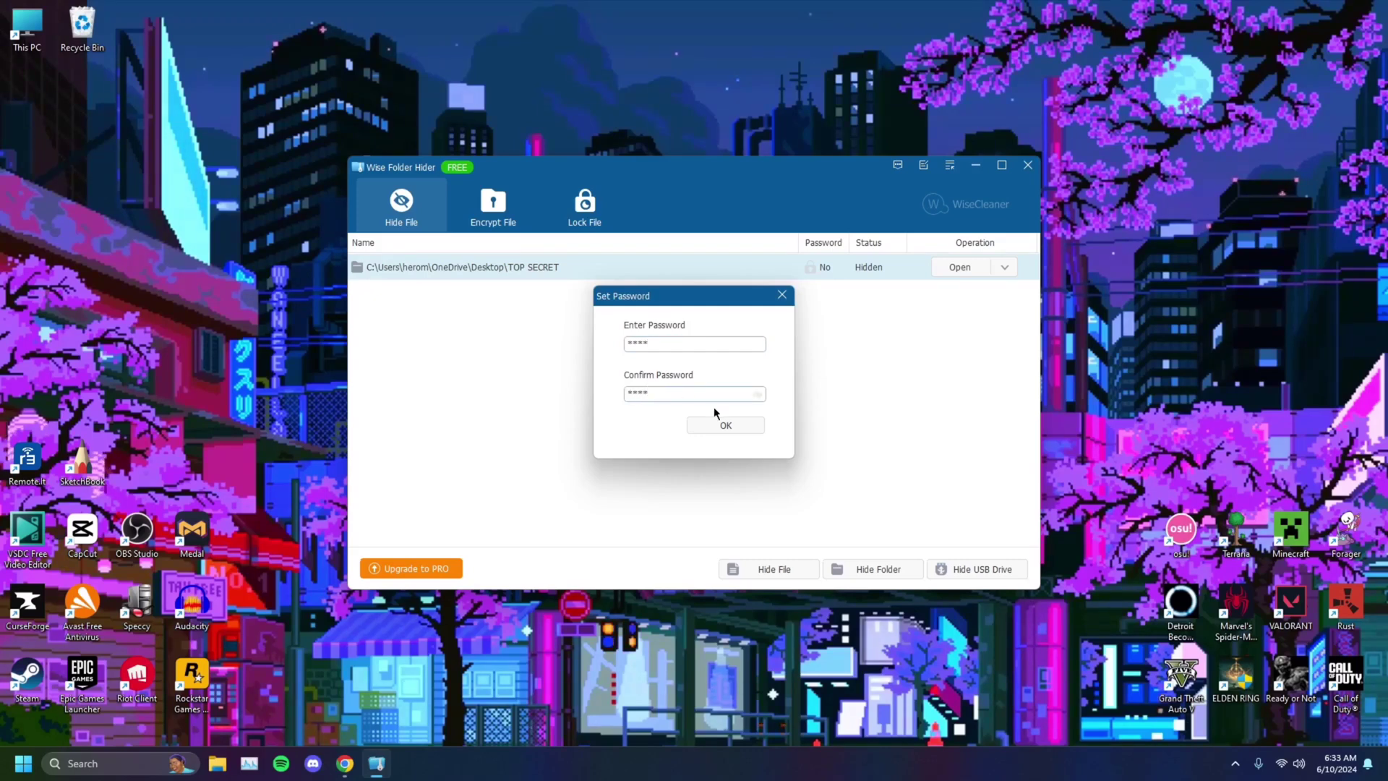
{"action": "left_click", "coordinate": [726, 425]}
{"action": "left_click", "coordinate": [746, 426]}
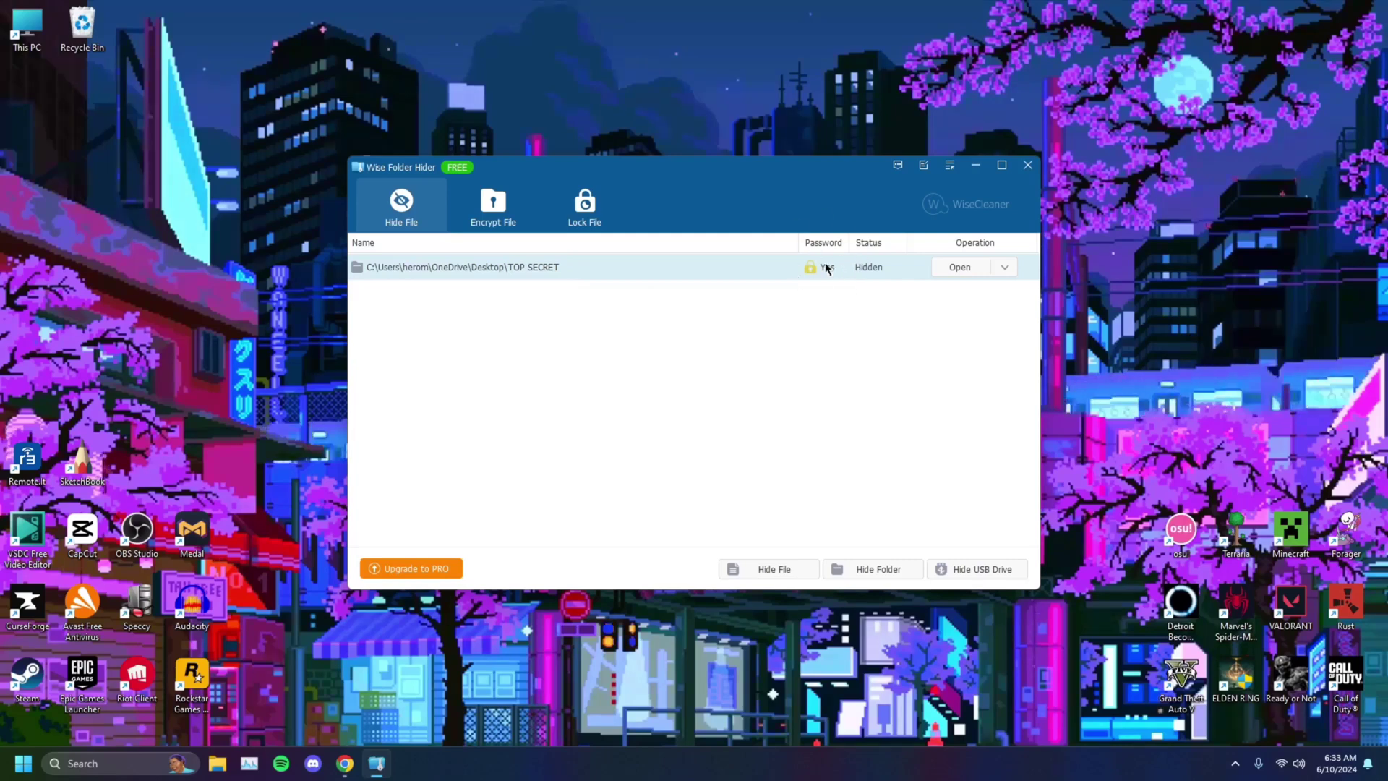
Step: Open TOP SECRET with its password, retrying after an invalid-password error, then close the folder window
{"action": "left_click", "coordinate": [963, 269]}
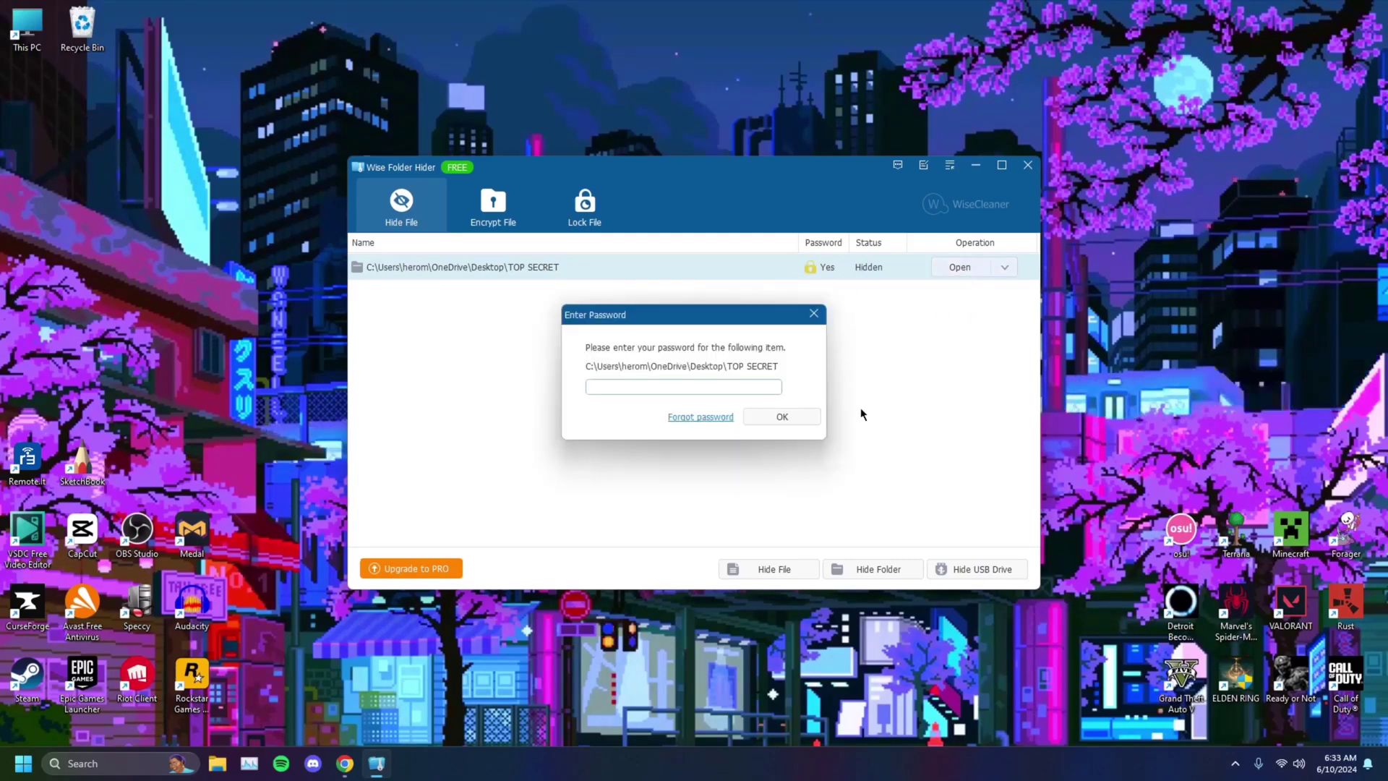
{"action": "left_click", "coordinate": [723, 385]}
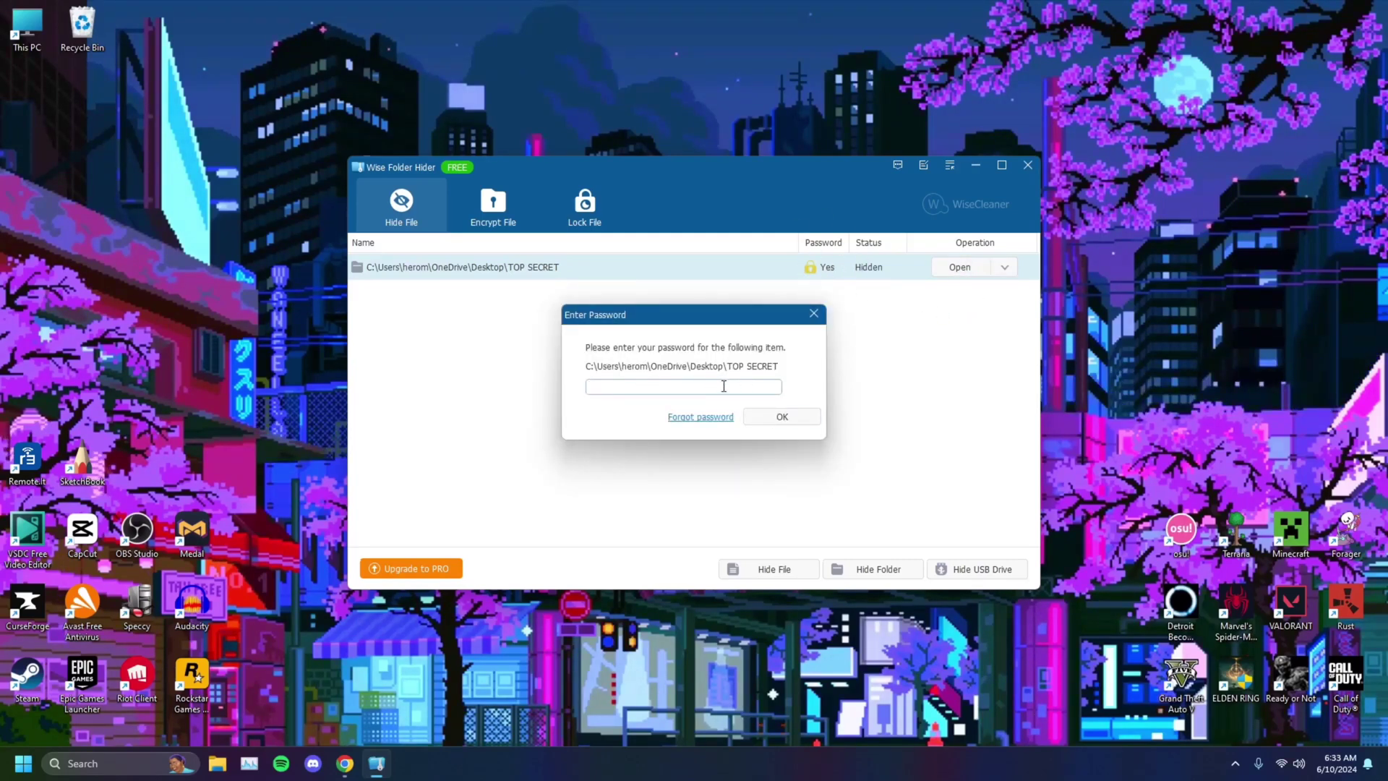
{"action": "type", "text": "**"}
{"action": "key", "text": "Return"}
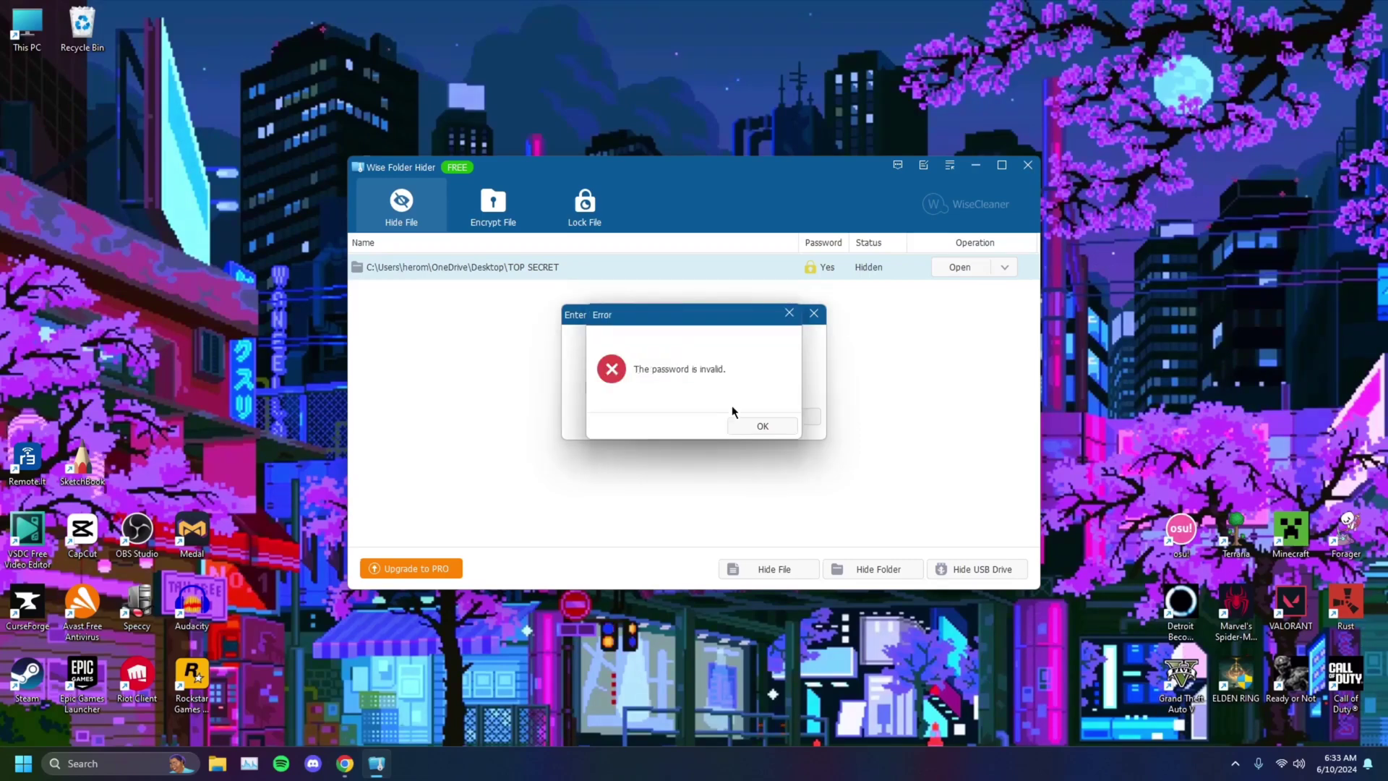
{"action": "key", "text": "Return"}
{"action": "type", "text": "*"}
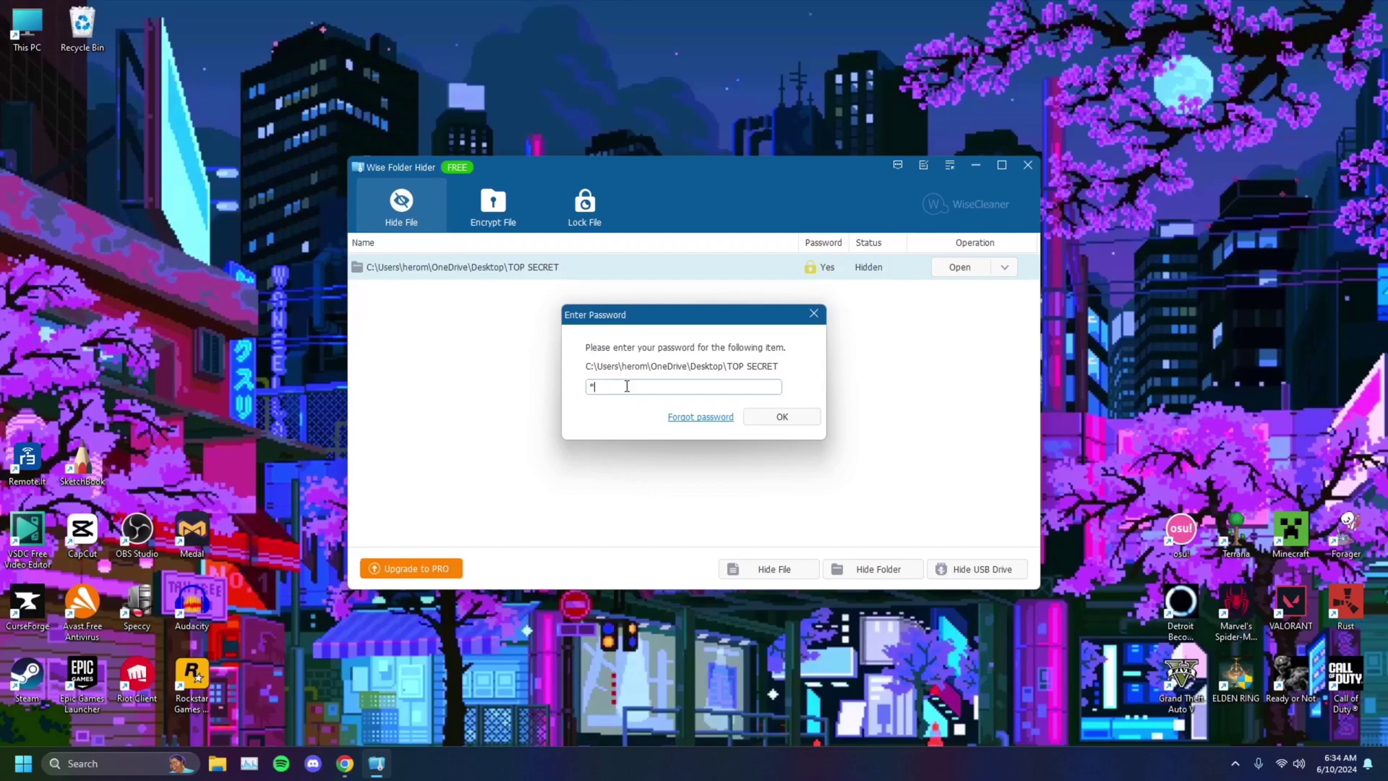
{"action": "key", "text": "Return"}
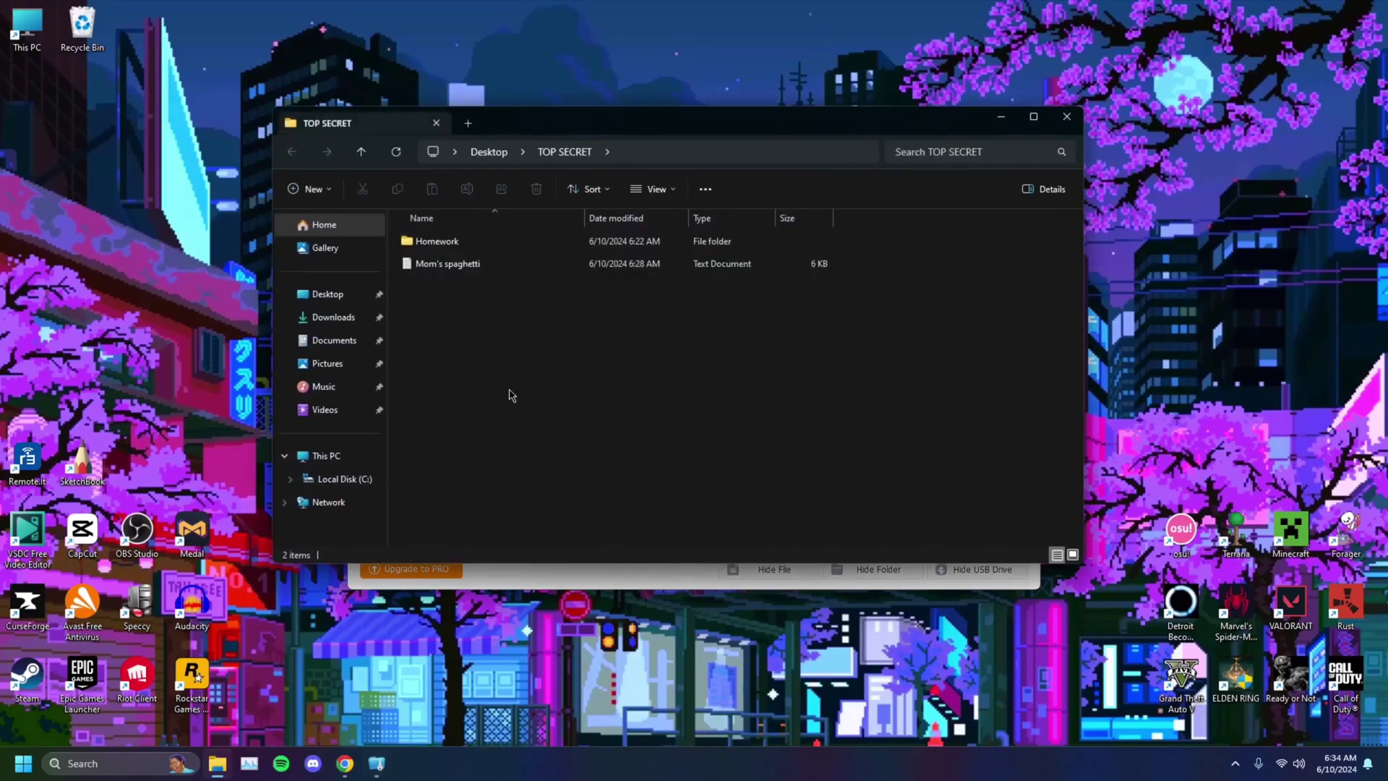
{"action": "left_click", "coordinate": [1064, 122]}
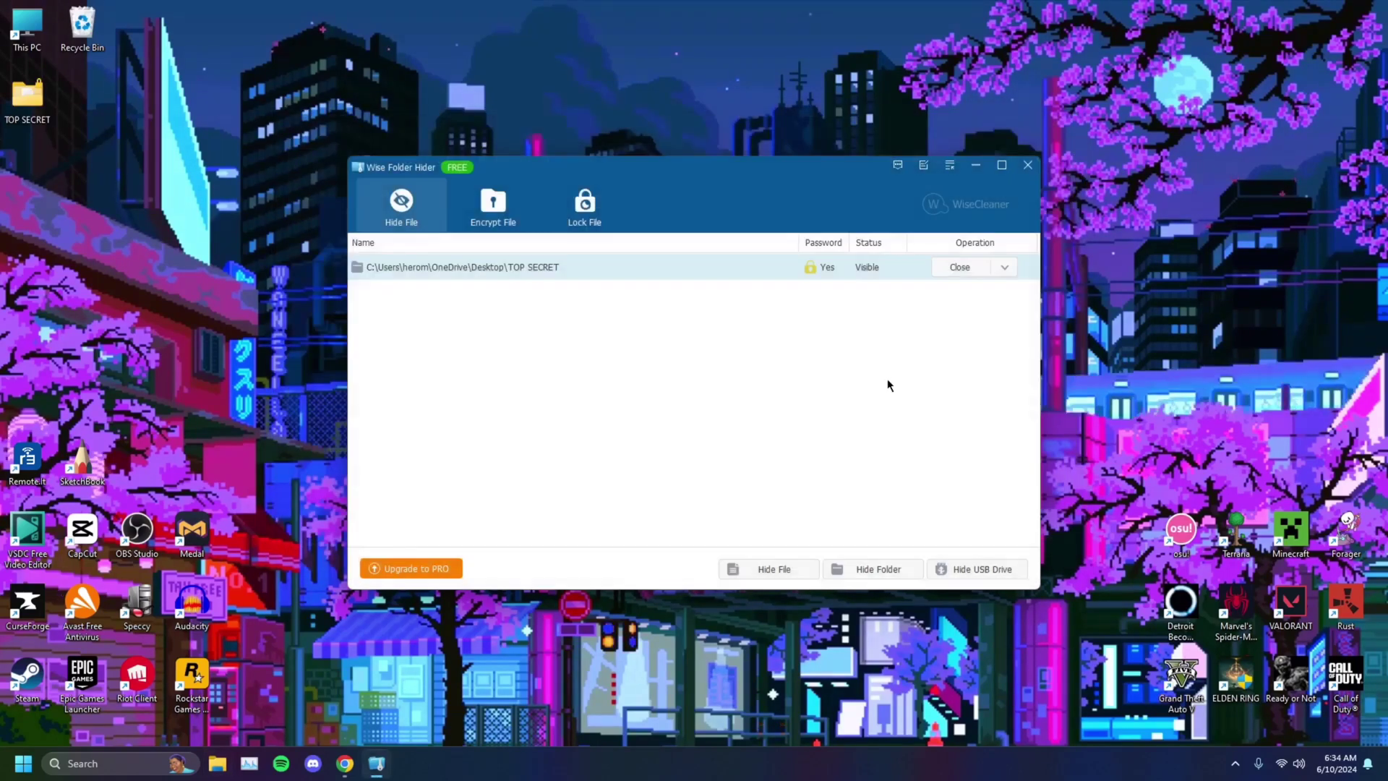
Step: Attempt a password change on TOP SECRET, cancelling after an invalid-password error
{"action": "left_click", "coordinate": [1004, 268]}
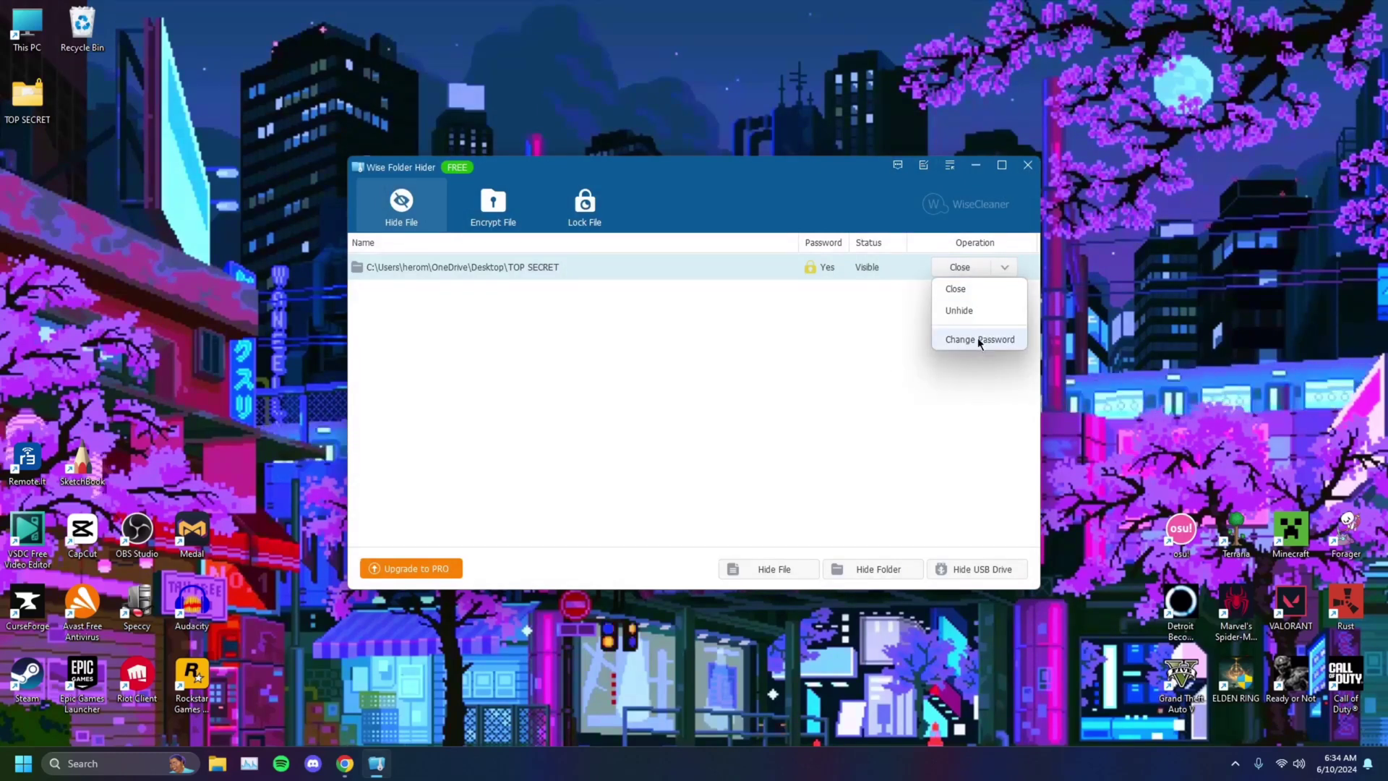
{"action": "left_click", "coordinate": [978, 338]}
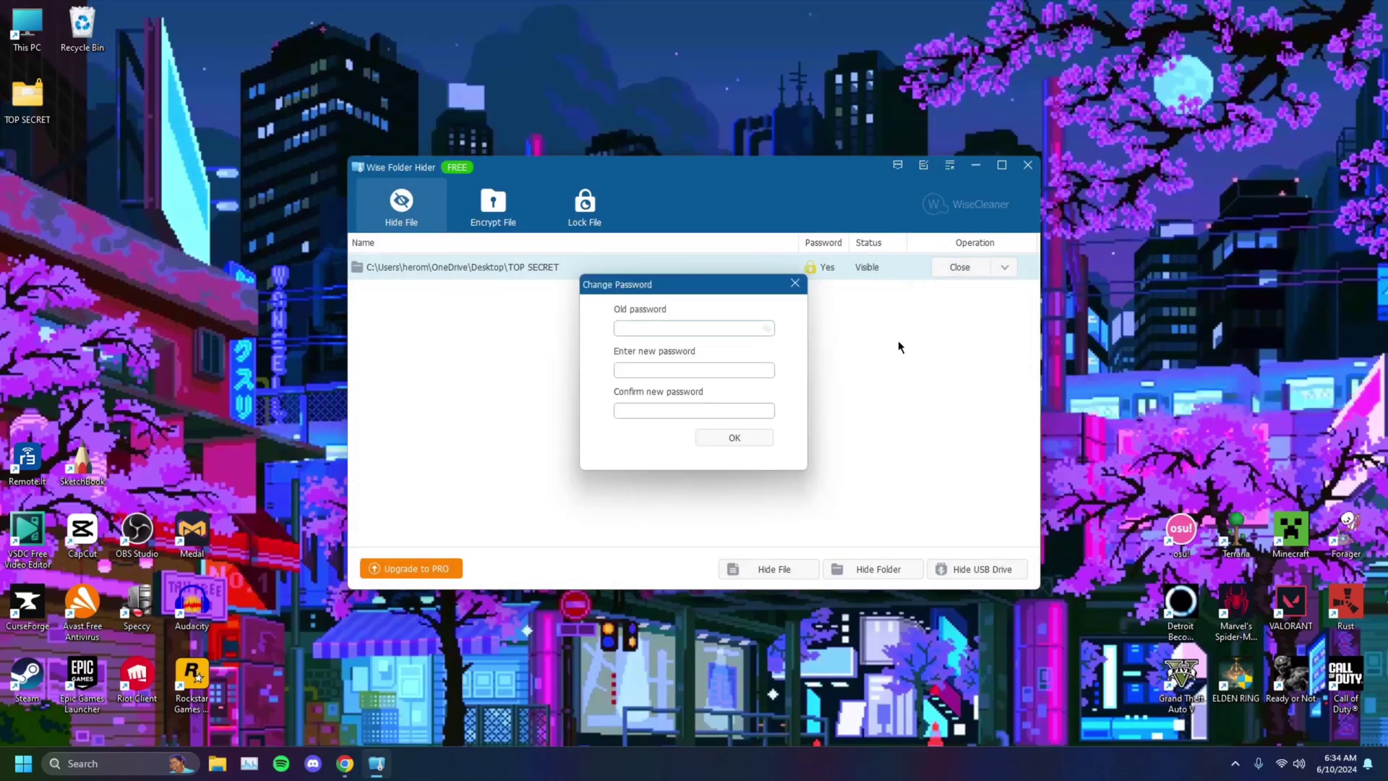
{"action": "left_click", "coordinate": [746, 440]}
{"action": "left_click", "coordinate": [789, 312]}
{"action": "left_click", "coordinate": [795, 283]}
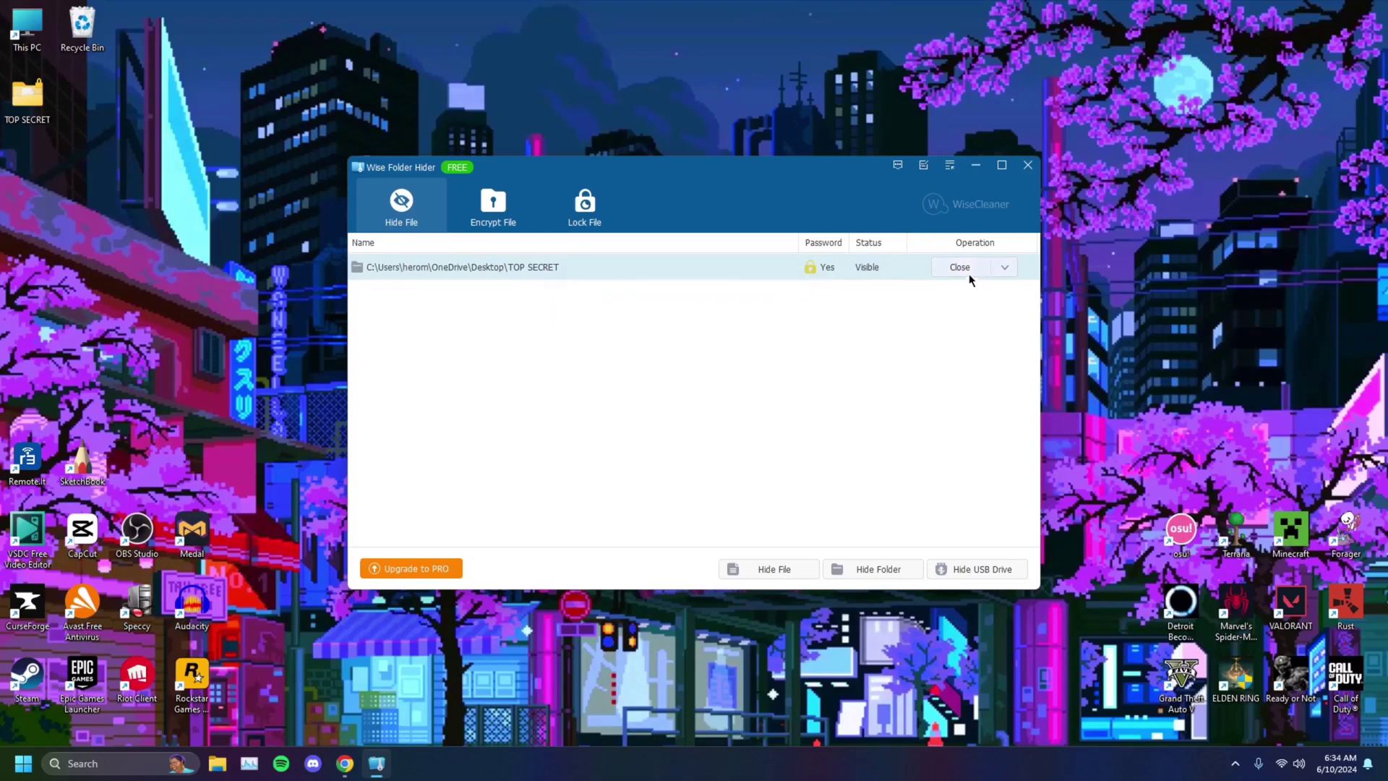
Step: Unhide TOP SECRET permanently, quit the hider, and move its icon to the desktop's middle
{"action": "left_click", "coordinate": [1004, 267]}
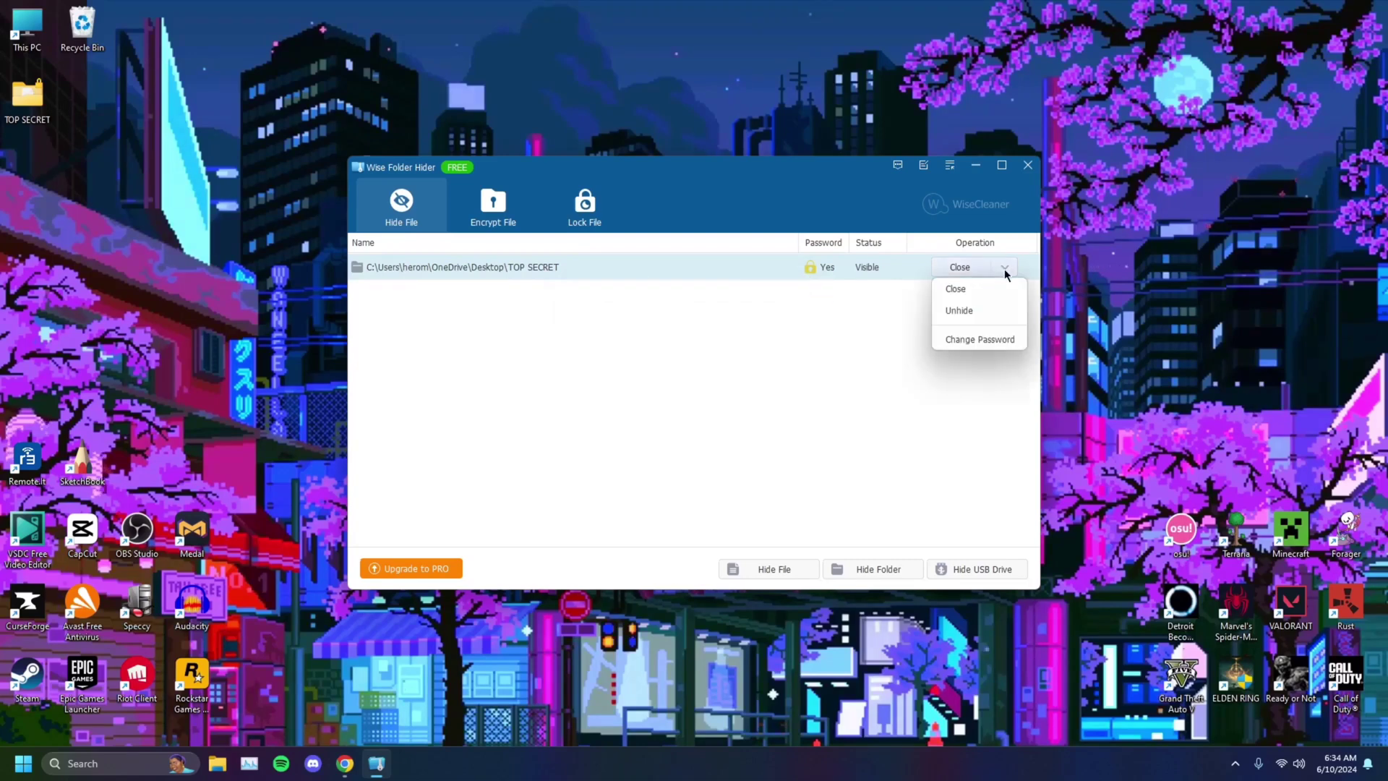
{"action": "left_click", "coordinate": [973, 310]}
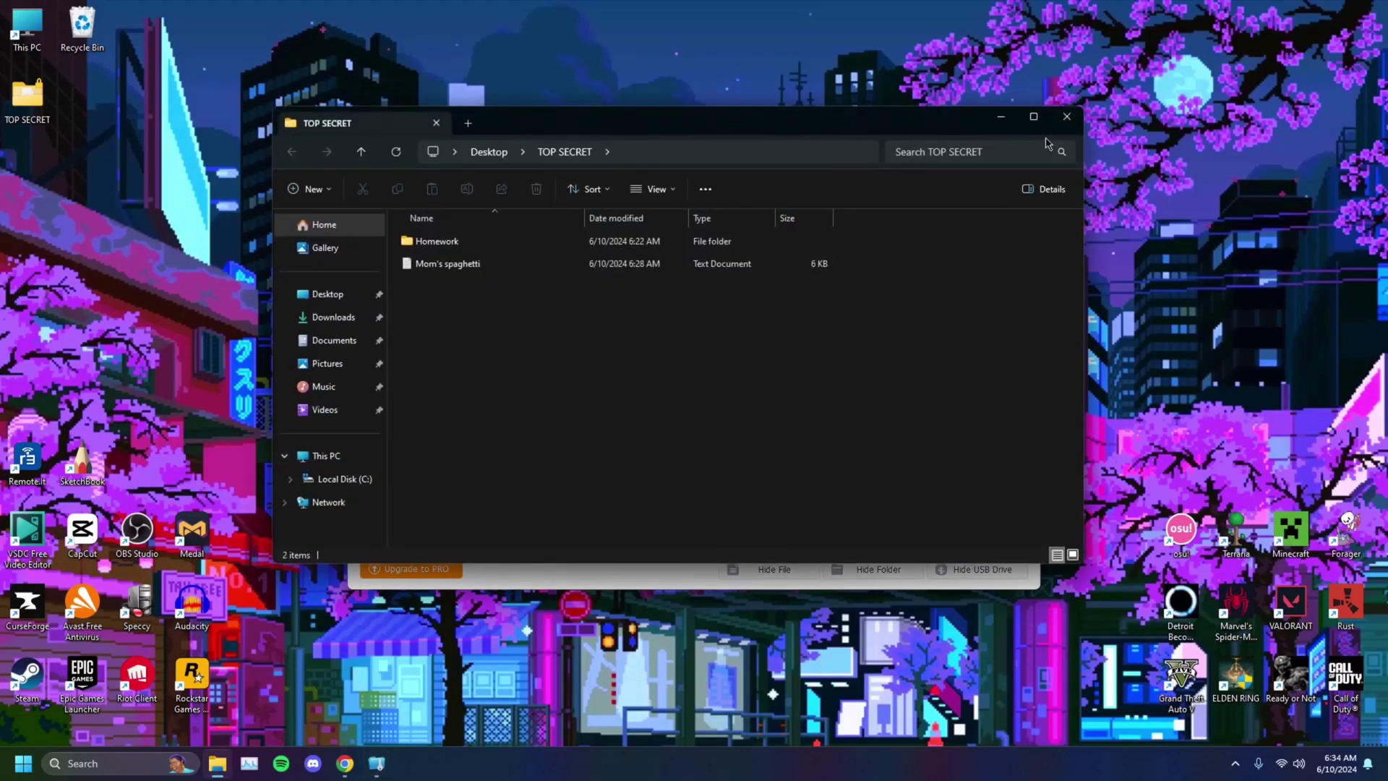
{"action": "left_click", "coordinate": [1067, 121]}
{"action": "left_click", "coordinate": [1030, 166]}
{"action": "left_click_drag", "start_coordinate": [28, 94], "coordinate": [687, 240]}
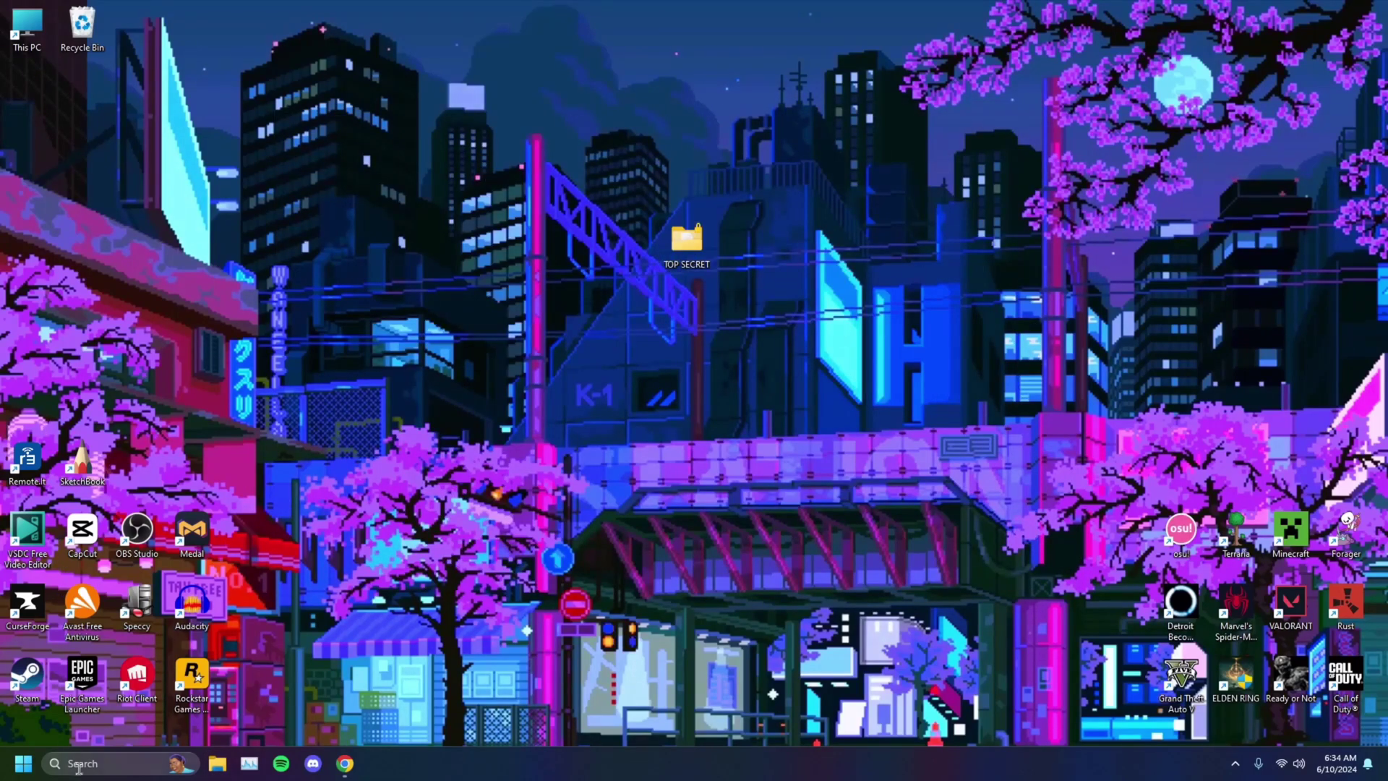